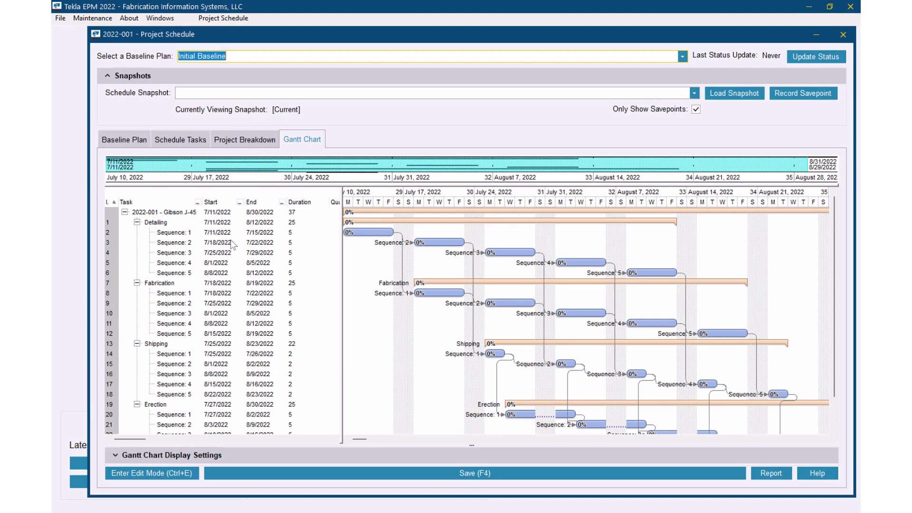
Resize the schedule's task grid columns so the Gantt bars are visible.
{"action": "left_click", "coordinate": [346, 333]}
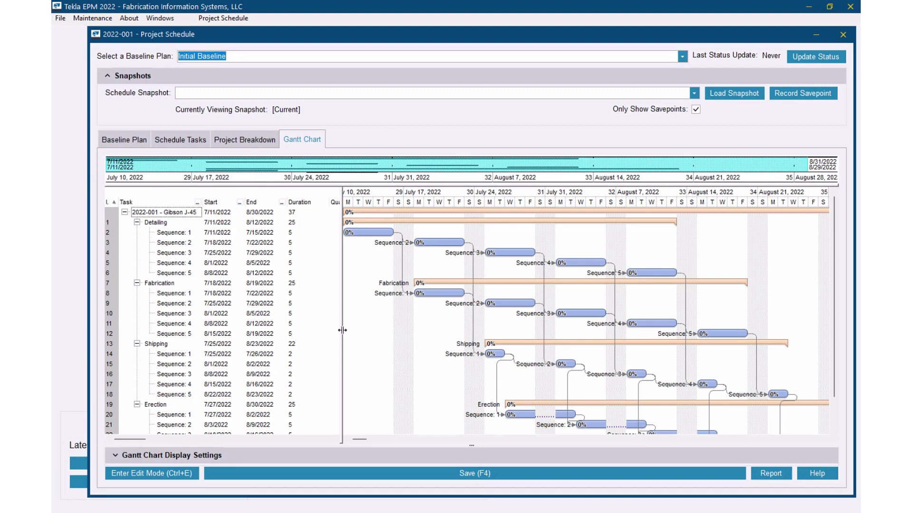
{"action": "left_click_drag", "start_coordinate": [791, 343], "coordinate": [792, 343]}
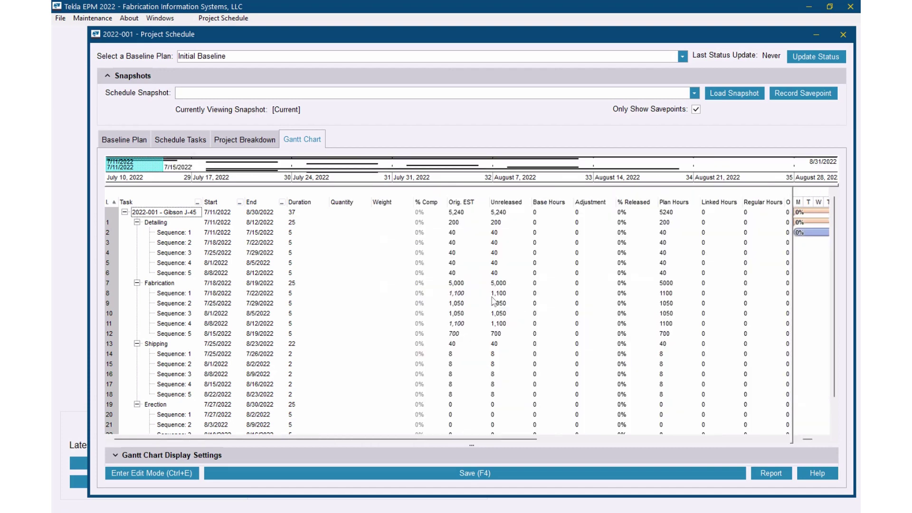
{"action": "left_click_drag", "start_coordinate": [501, 438], "coordinate": [789, 443]}
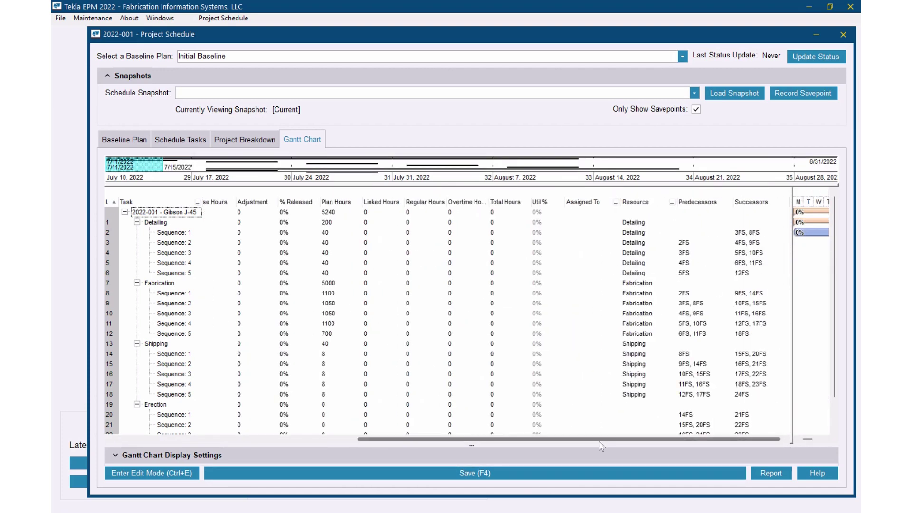
{"action": "left_click_drag", "start_coordinate": [606, 443], "coordinate": [363, 440]}
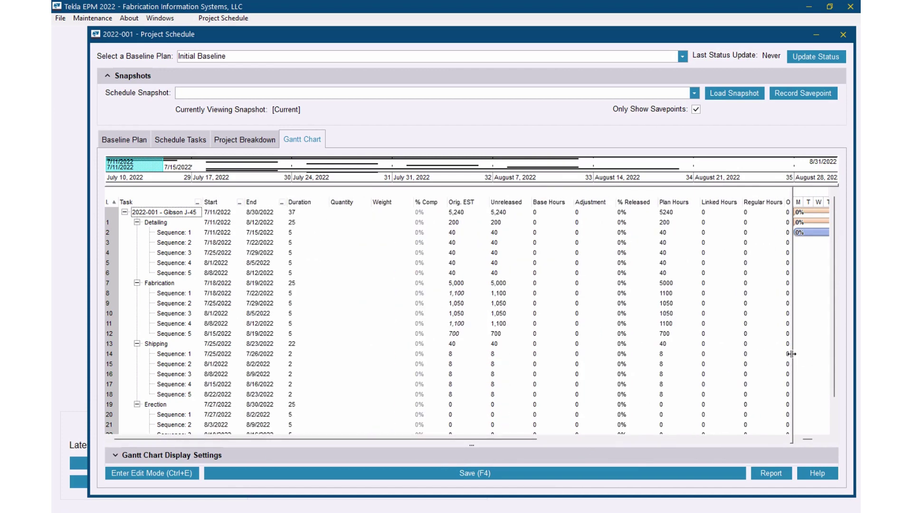
{"action": "left_click_drag", "start_coordinate": [791, 353], "coordinate": [315, 340]}
Load the weekly Production Schedule for job 2022-001, 6/26/2022 to 9/24/2022.
{"action": "left_click", "coordinate": [231, 19]}
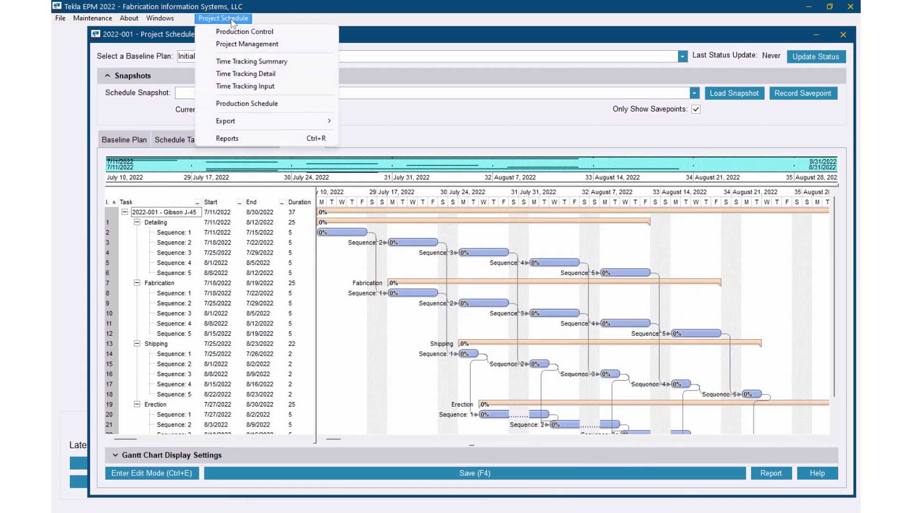
{"action": "left_click", "coordinate": [265, 106]}
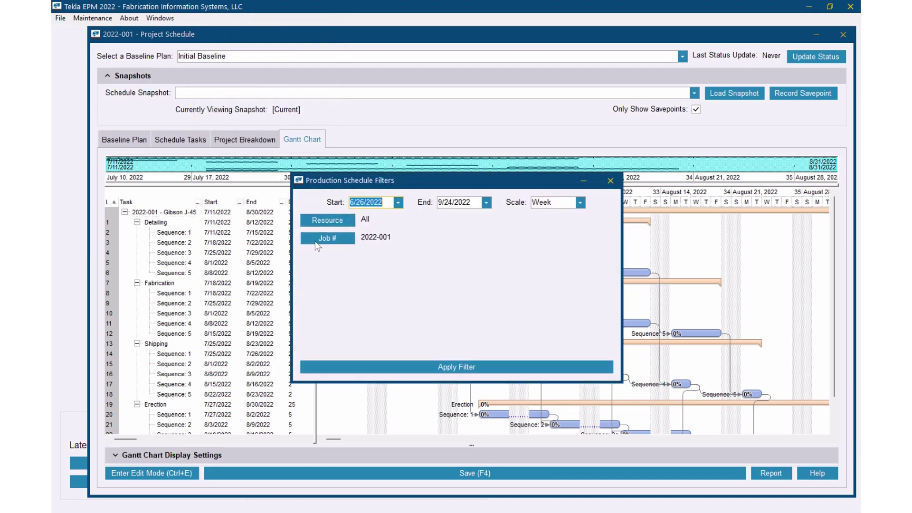
{"action": "left_click", "coordinate": [455, 360]}
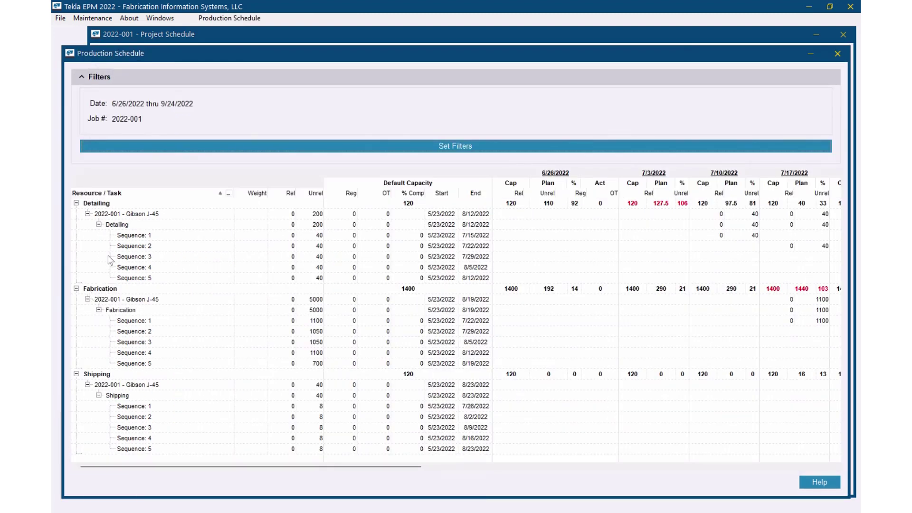
{"action": "left_click", "coordinate": [91, 206]}
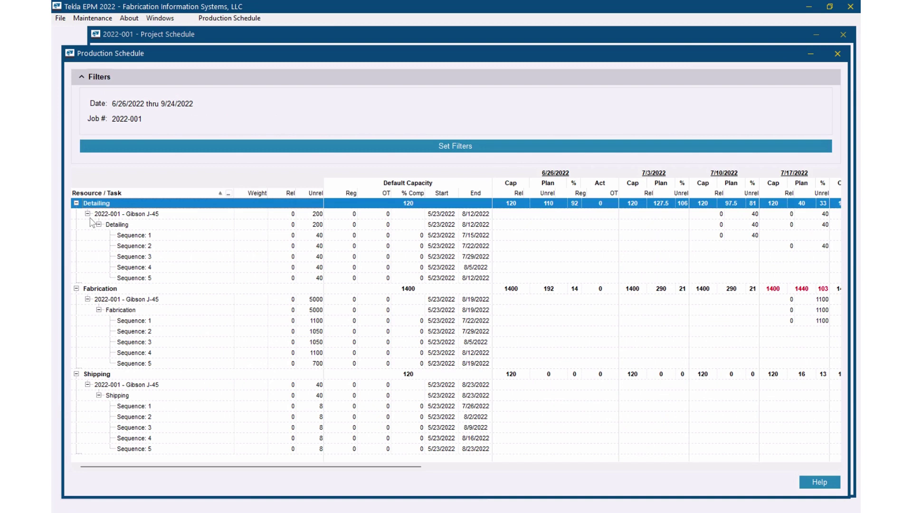
{"action": "left_click", "coordinate": [94, 291]}
{"action": "left_click", "coordinate": [103, 375]}
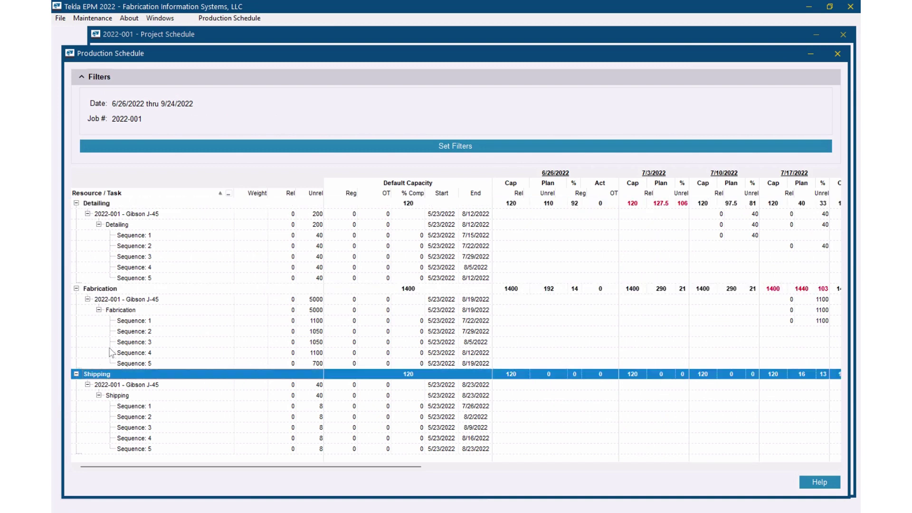
{"action": "left_click", "coordinate": [109, 292]}
{"action": "left_click", "coordinate": [116, 206]}
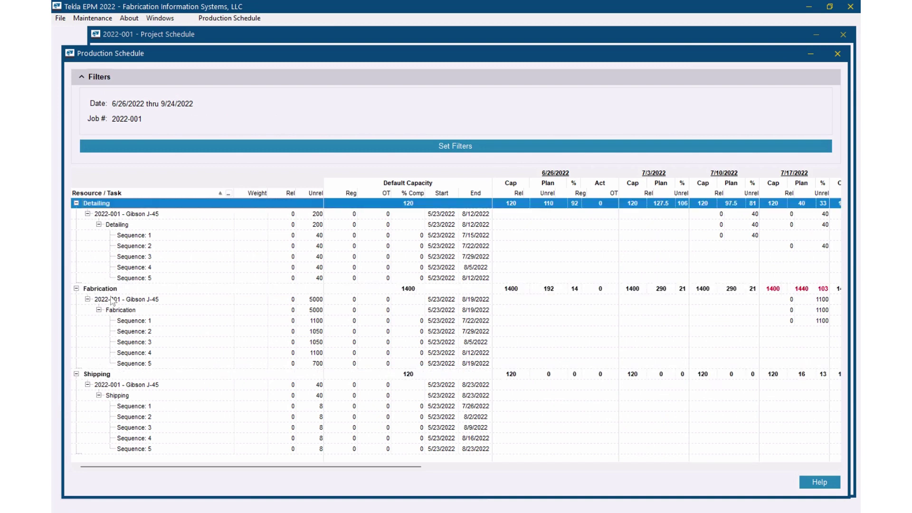
{"action": "left_click", "coordinate": [110, 291]}
{"action": "left_click", "coordinate": [108, 300]}
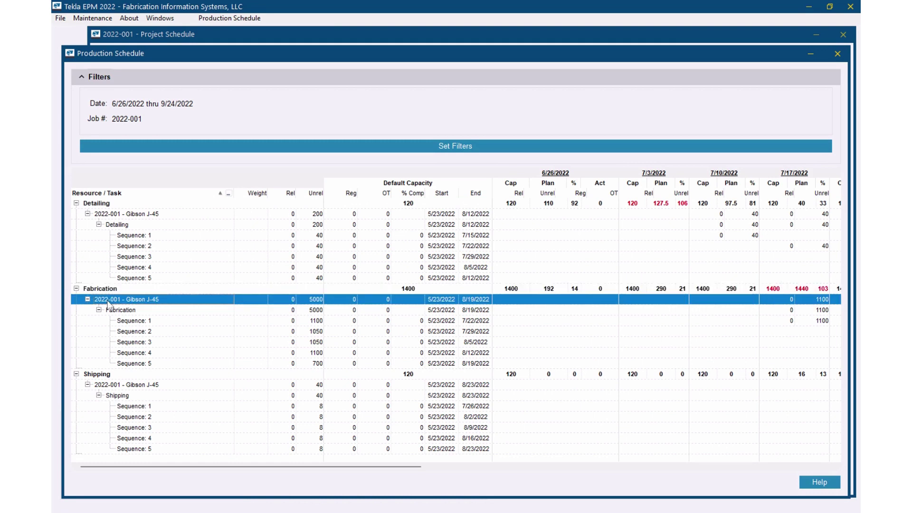
{"action": "left_click", "coordinate": [129, 313]}
{"action": "left_click", "coordinate": [141, 323]}
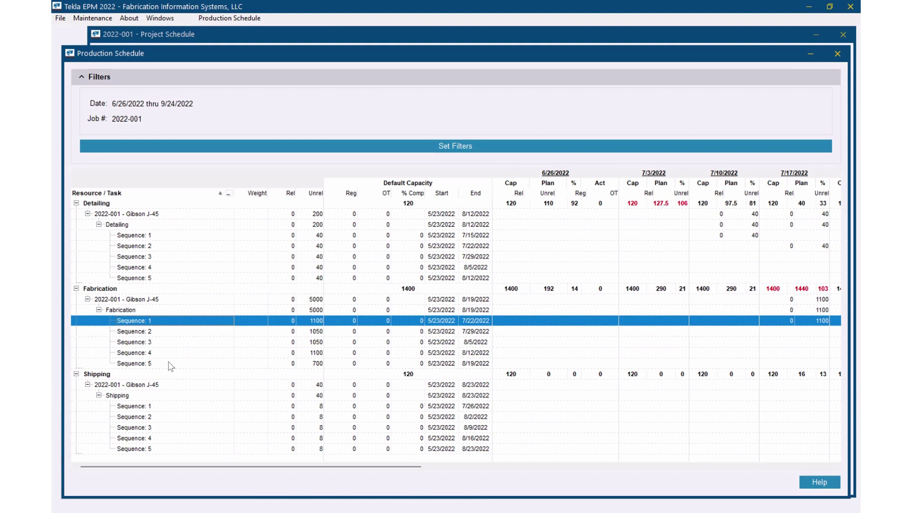
{"action": "left_click_drag", "start_coordinate": [209, 469], "coordinate": [497, 482]}
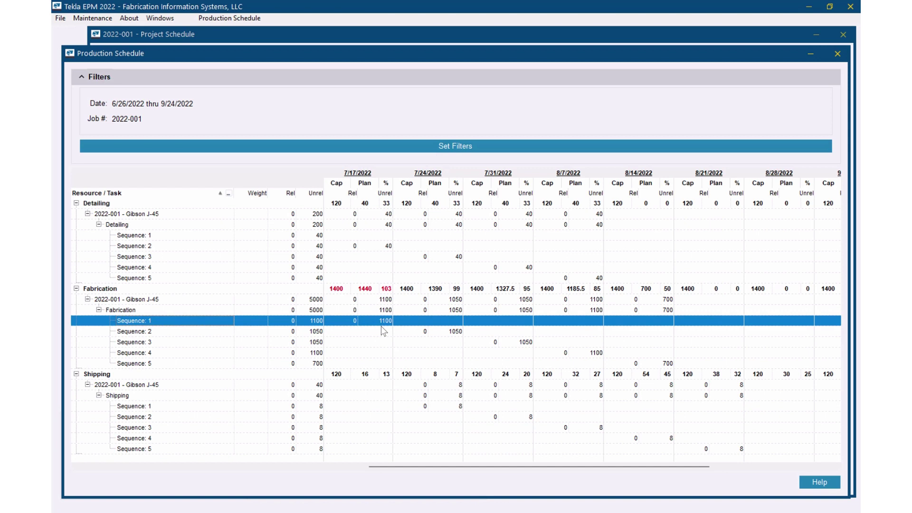
Close the filters, Production Schedule, Project Schedule, project 2022-001 and job selection windows.
{"action": "left_click", "coordinate": [463, 145]}
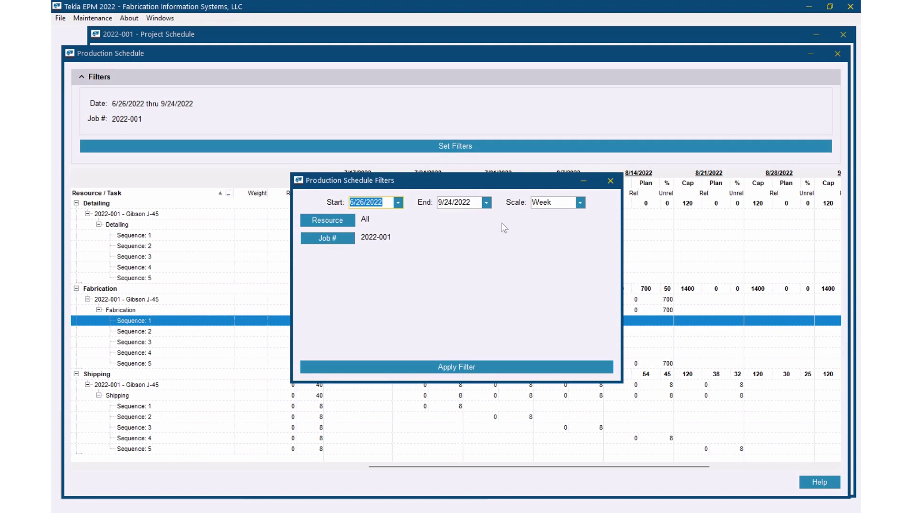
{"action": "left_click", "coordinate": [609, 185]}
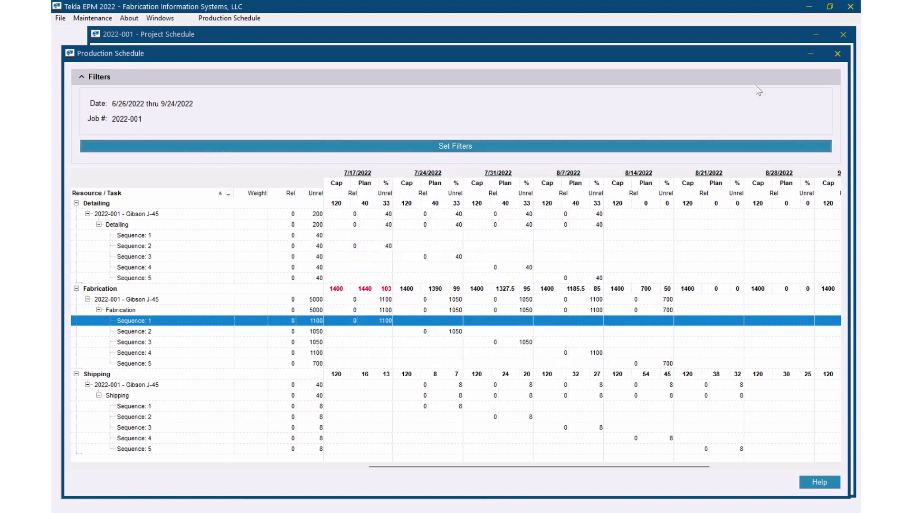
{"action": "left_click", "coordinate": [838, 54]}
{"action": "left_click", "coordinate": [842, 35]}
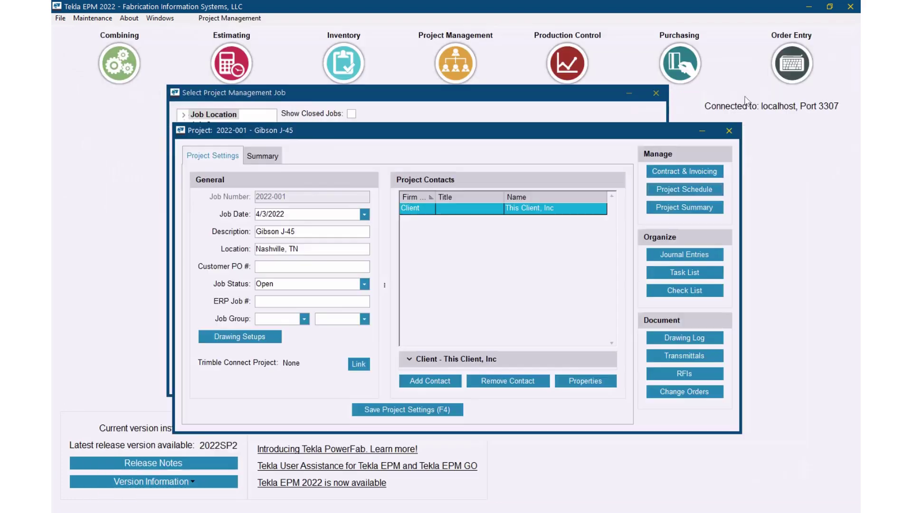
{"action": "left_click", "coordinate": [729, 132]}
{"action": "left_click", "coordinate": [656, 93]}
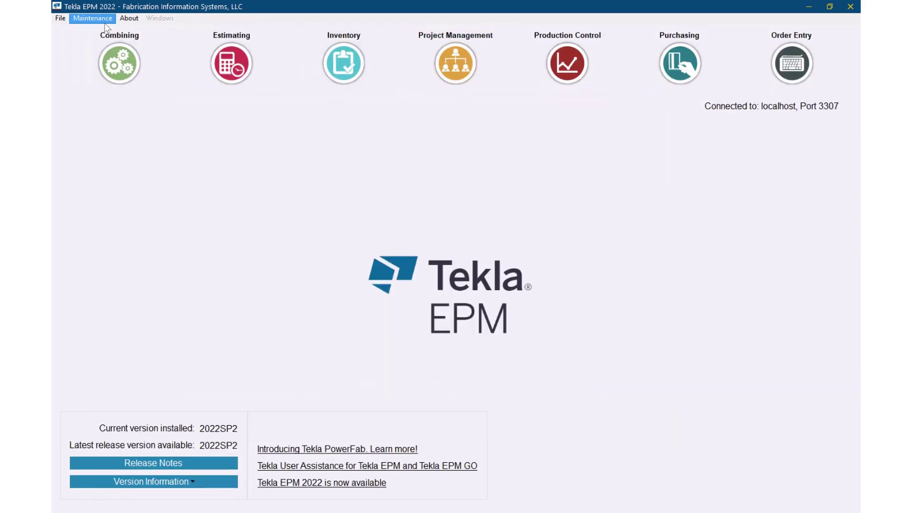
Open the company-wide Production Schedule filters from Maintenance > Project Management.
{"action": "left_click", "coordinate": [95, 19]}
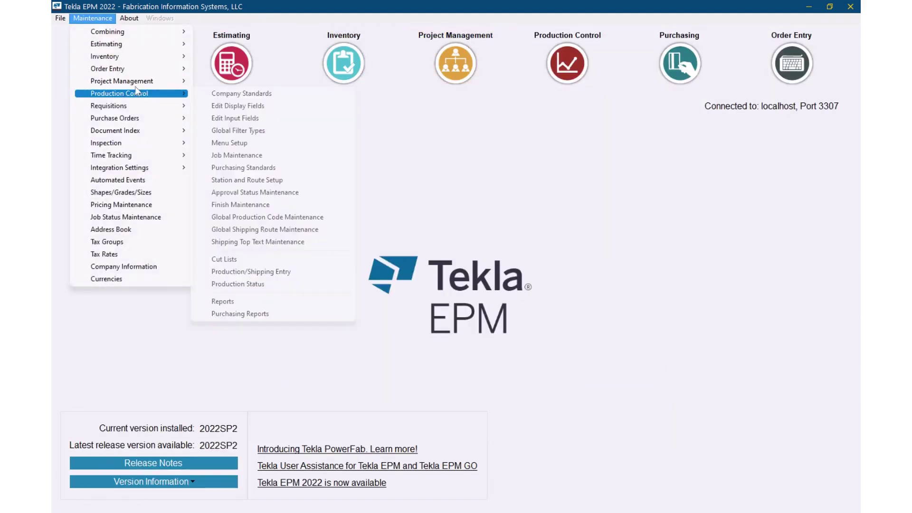
{"action": "mouse_move", "coordinate": [143, 81]}
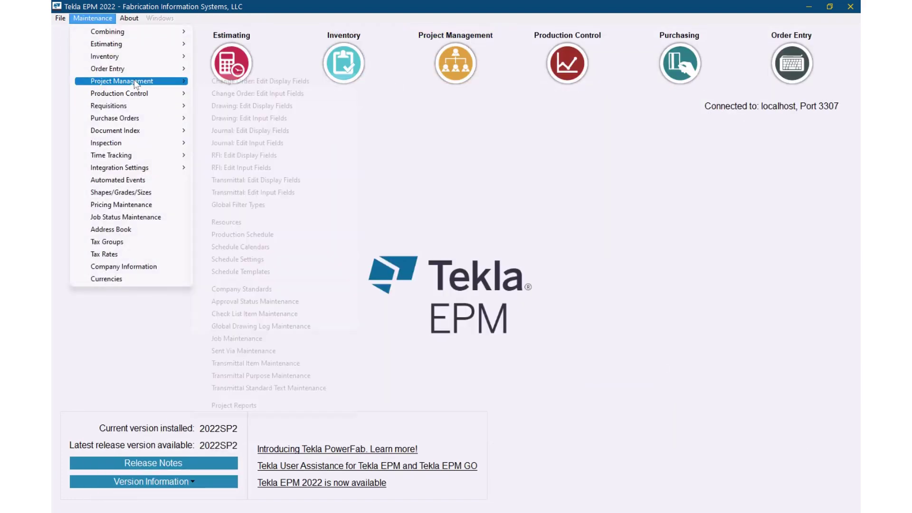
{"action": "left_click", "coordinate": [246, 235]}
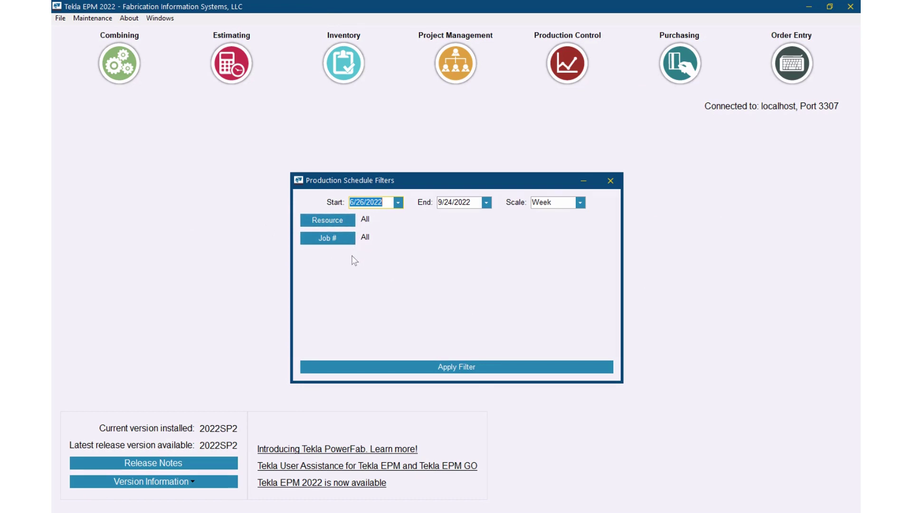
Load the all-jobs schedule, collapse it to resources, then expand Fabrication, Shipping and Detailing.
{"action": "left_click", "coordinate": [464, 370]}
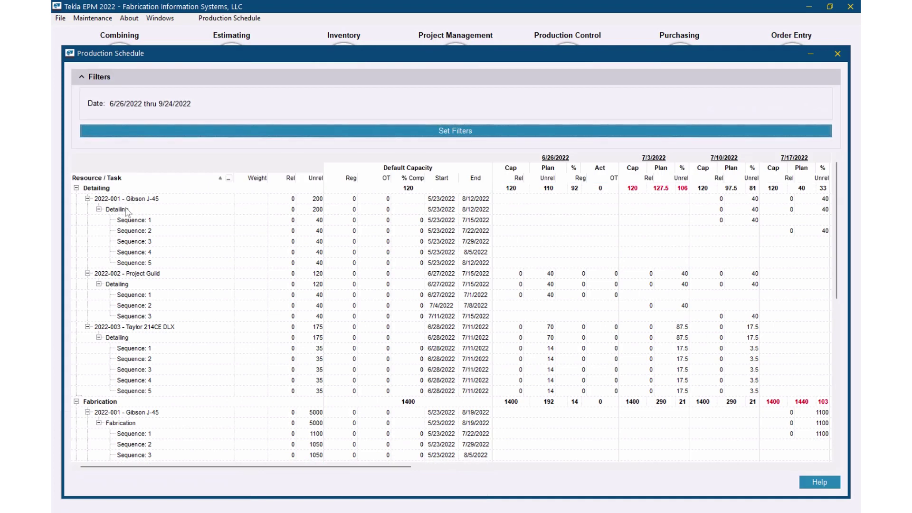
{"action": "right_click", "coordinate": [128, 212]}
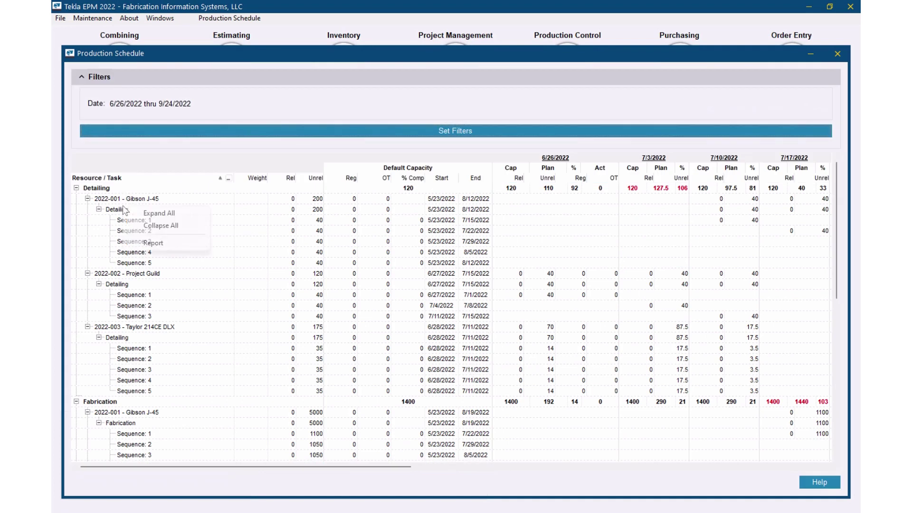
{"action": "left_click", "coordinate": [142, 225]}
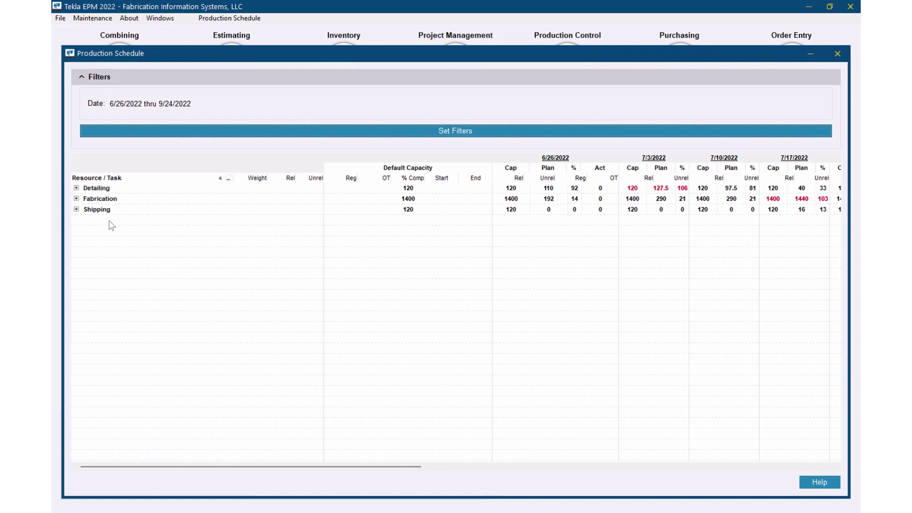
{"action": "left_click", "coordinate": [76, 199]}
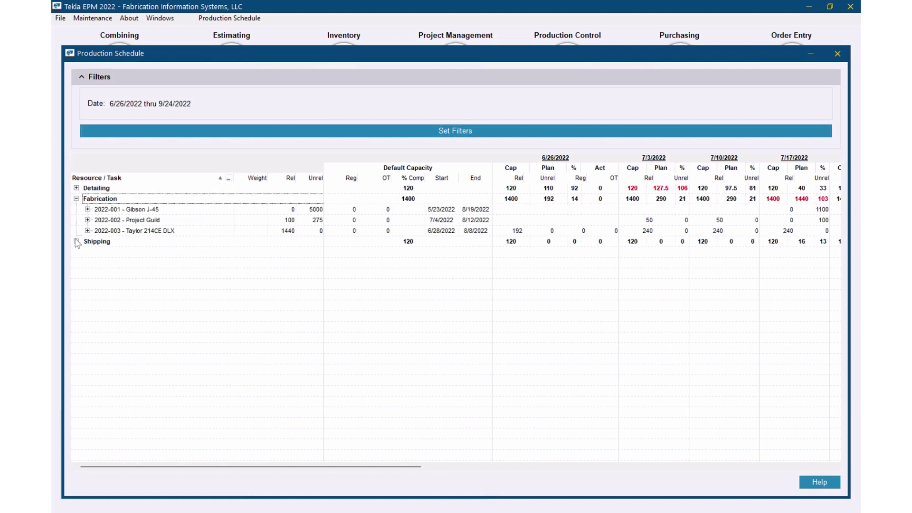
{"action": "left_click", "coordinate": [76, 242]}
{"action": "left_click", "coordinate": [78, 187]}
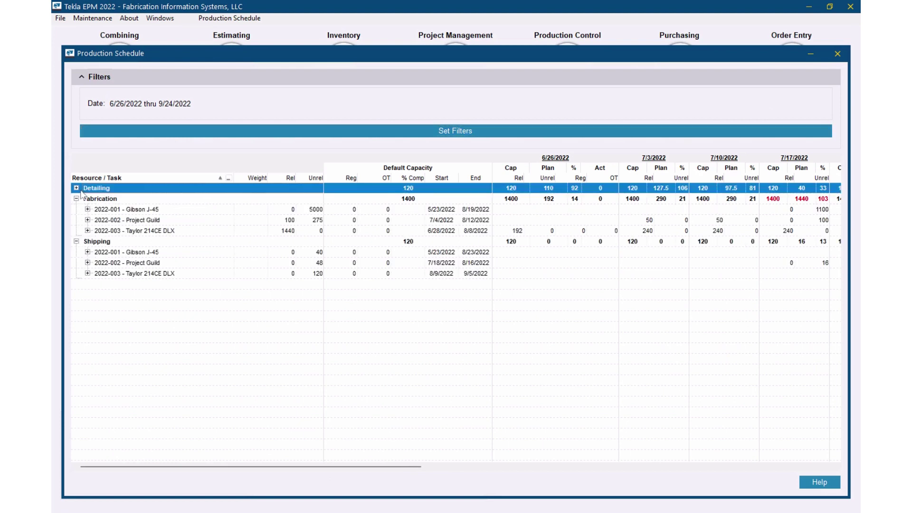
{"action": "left_click", "coordinate": [76, 188]}
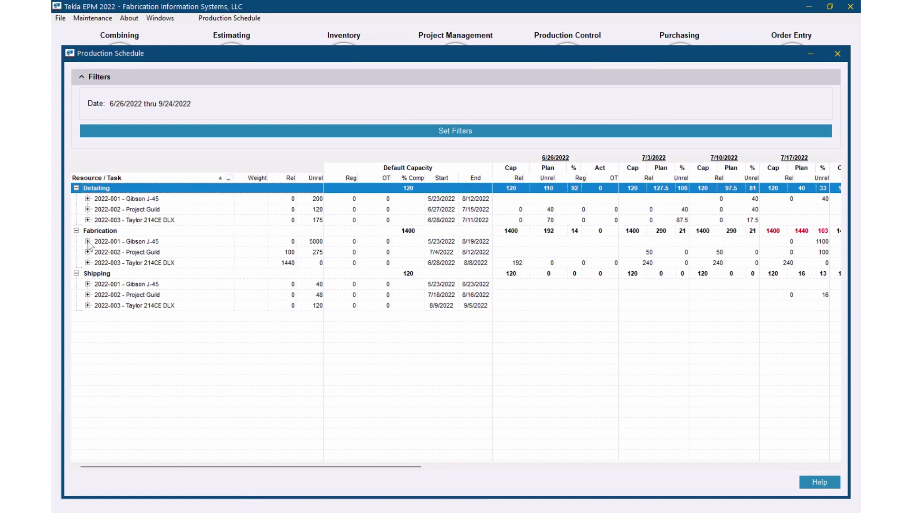
Peek at Gibson J-45's five Fabrication sequences, then collapse them again.
{"action": "left_click", "coordinate": [88, 241]}
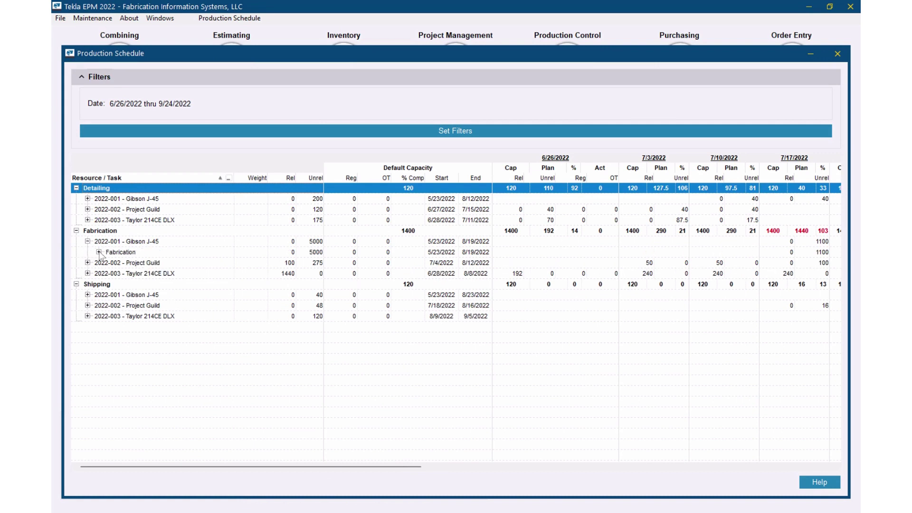
{"action": "left_click", "coordinate": [99, 252]}
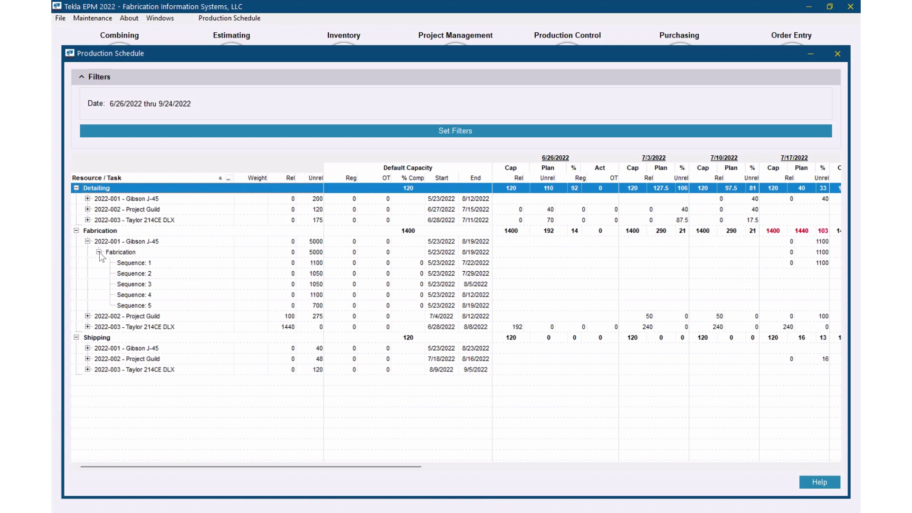
{"action": "left_click", "coordinate": [98, 252]}
{"action": "left_click", "coordinate": [87, 241]}
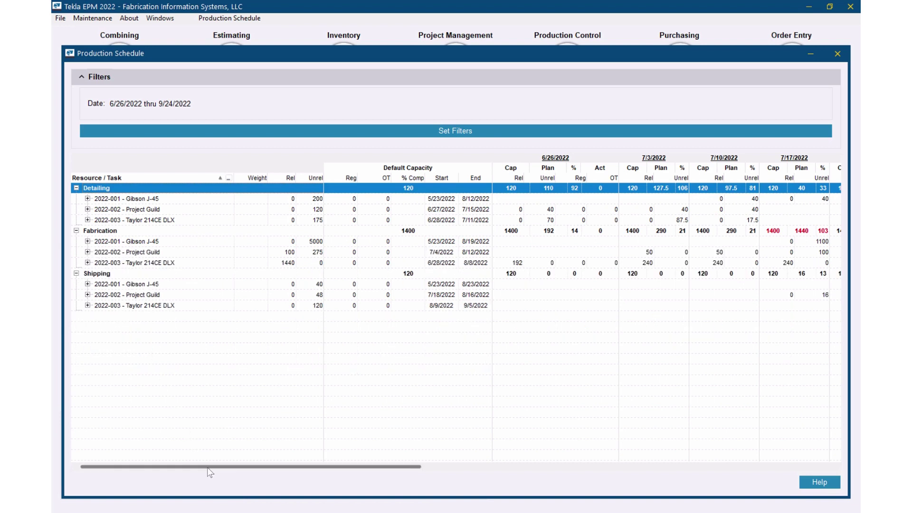
Scroll to week 7/17/2022, showing Fabrication at 1440 of 1400 hours, and select the Project Guild and Taylor 214CE DLX rows.
{"action": "left_click_drag", "start_coordinate": [207, 467], "coordinate": [494, 481]}
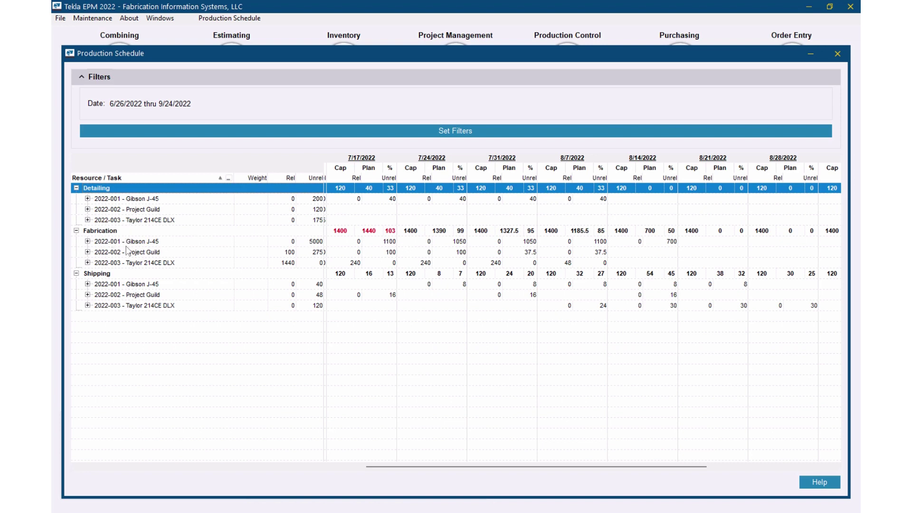
{"action": "left_click", "coordinate": [392, 255]}
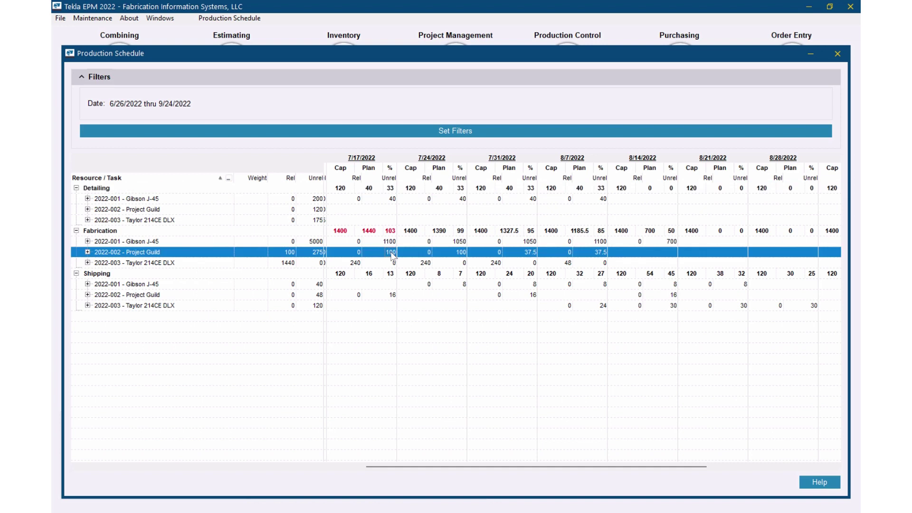
{"action": "left_click", "coordinate": [348, 265]}
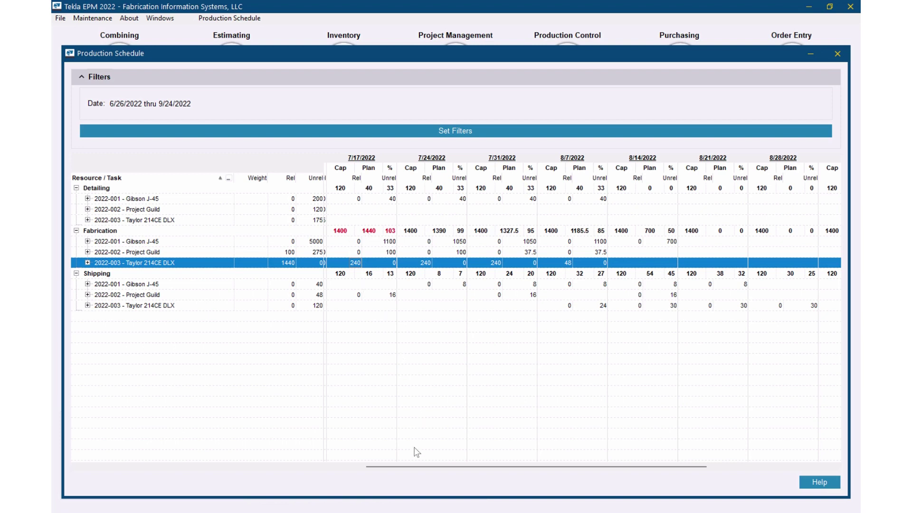
Scroll back to 7/10/2022, expand Gibson J-45's Fabrication task and select Sequence: 1.
{"action": "left_click_drag", "start_coordinate": [411, 467], "coordinate": [380, 468]}
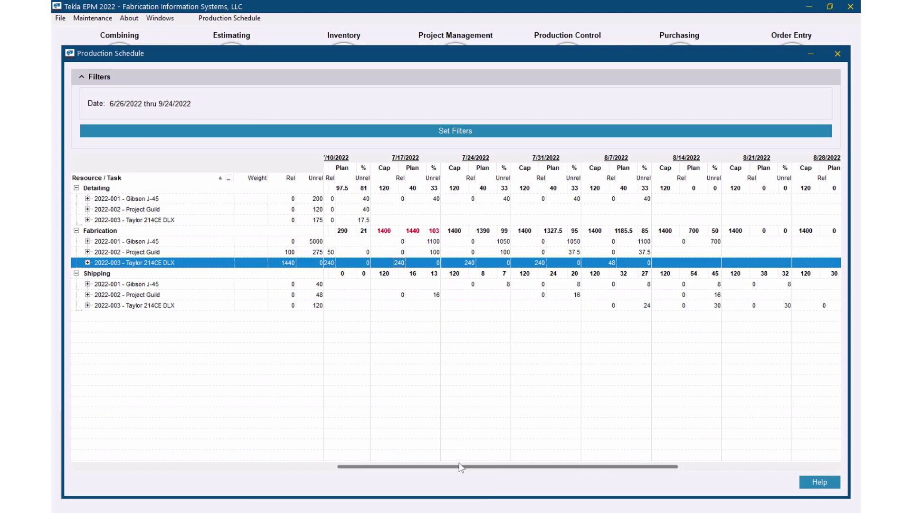
{"action": "left_click_drag", "start_coordinate": [460, 471], "coordinate": [437, 471]}
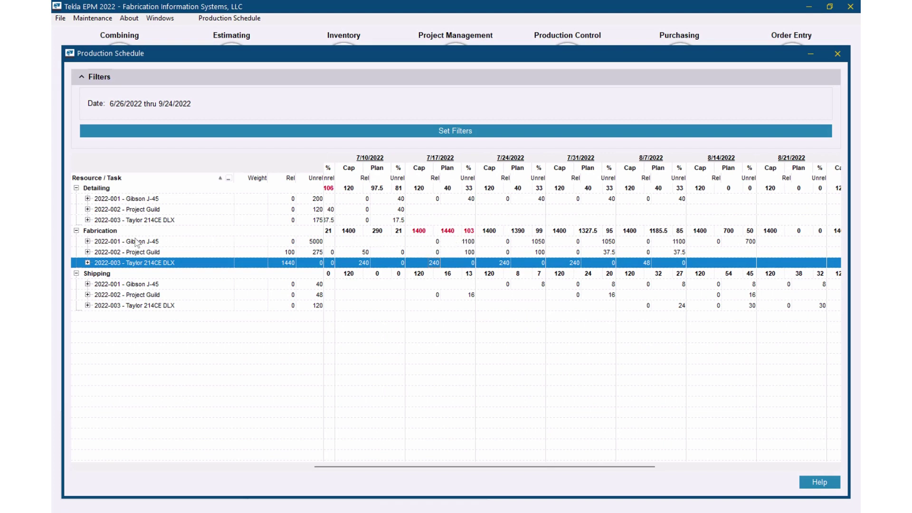
{"action": "left_click", "coordinate": [88, 242]}
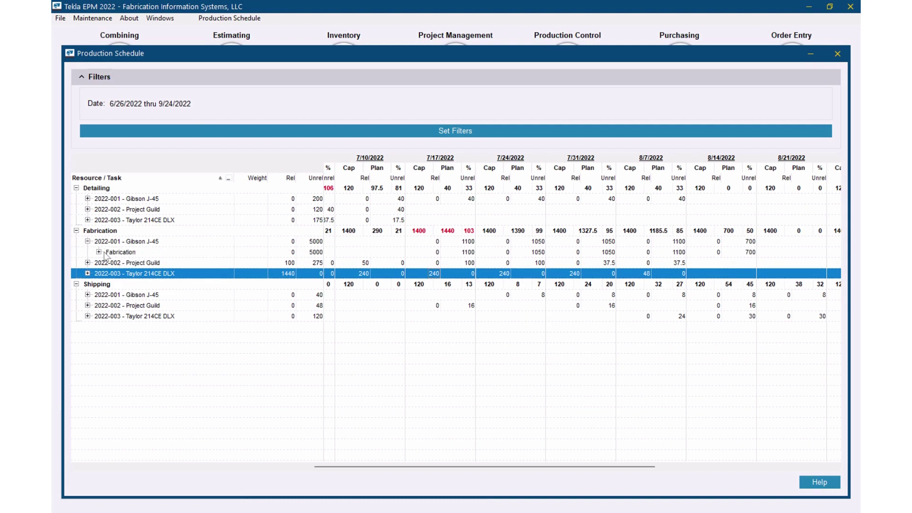
{"action": "left_click", "coordinate": [105, 256]}
{"action": "left_click", "coordinate": [99, 252]}
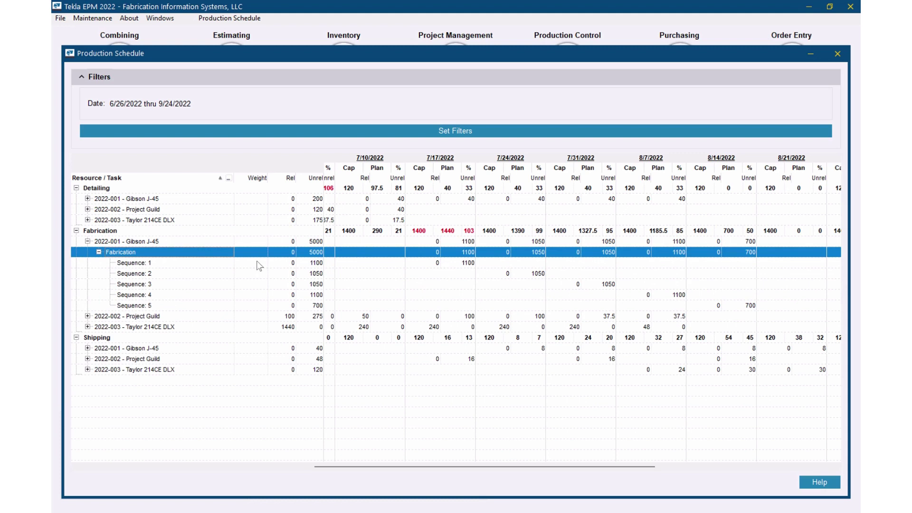
{"action": "left_click", "coordinate": [459, 263]}
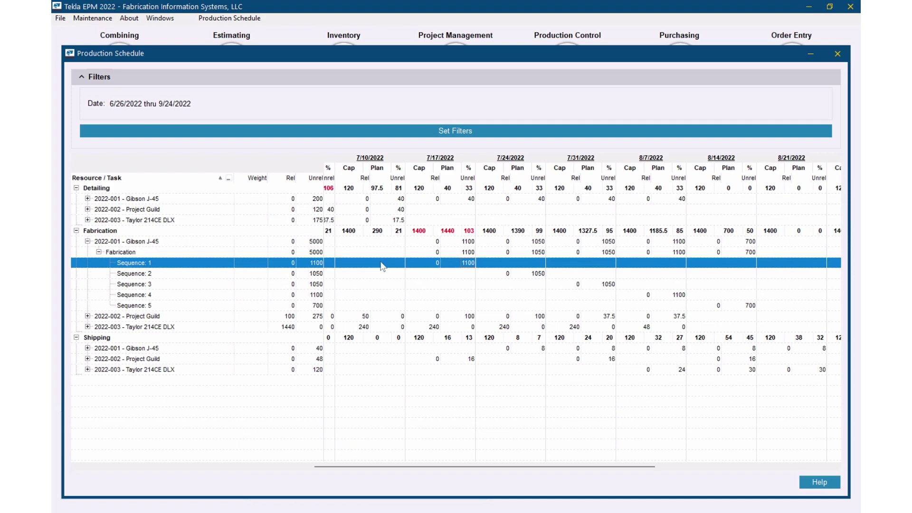
Open Sequence 1's Task Schedule and select the 7/10/2022 week.
{"action": "double_click", "coordinate": [462, 267]}
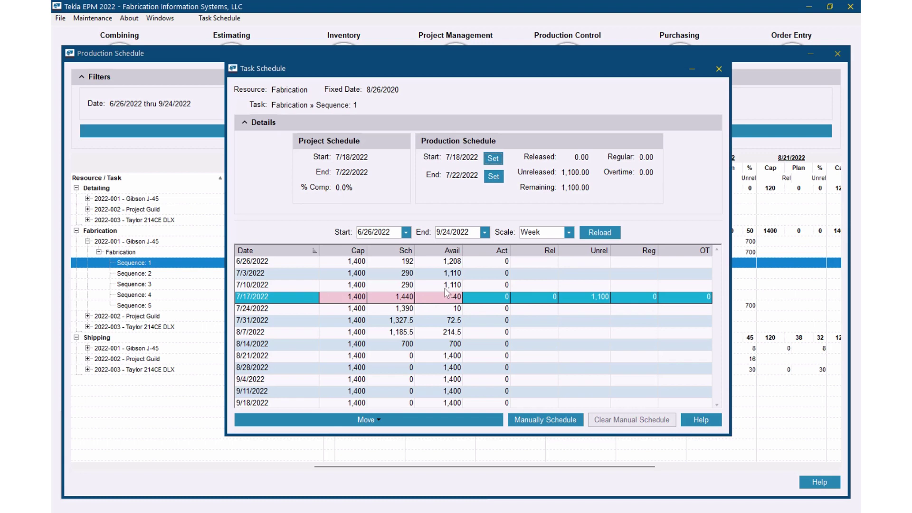
{"action": "left_click", "coordinate": [457, 286]}
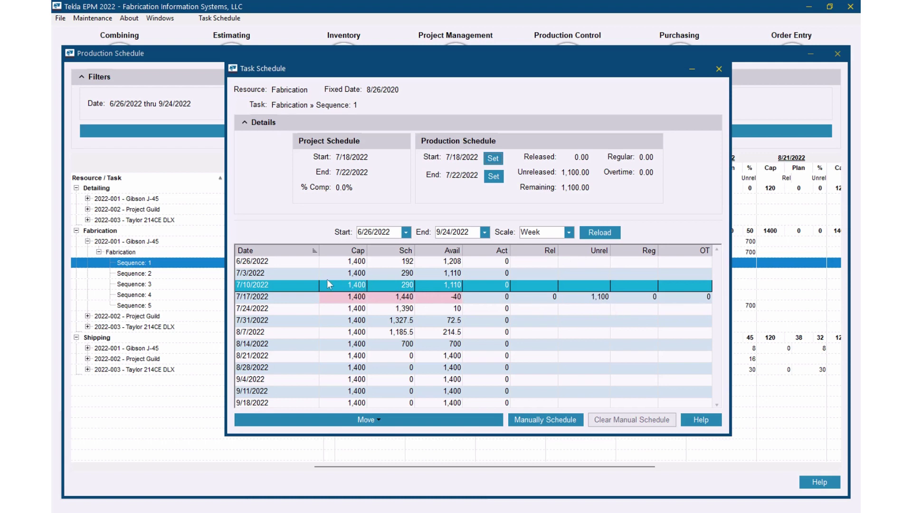
Manually schedule 500 hours of Sequence 1 into week 7/10/2022, leaving 600 in week 7/17.
{"action": "left_click", "coordinate": [546, 420]}
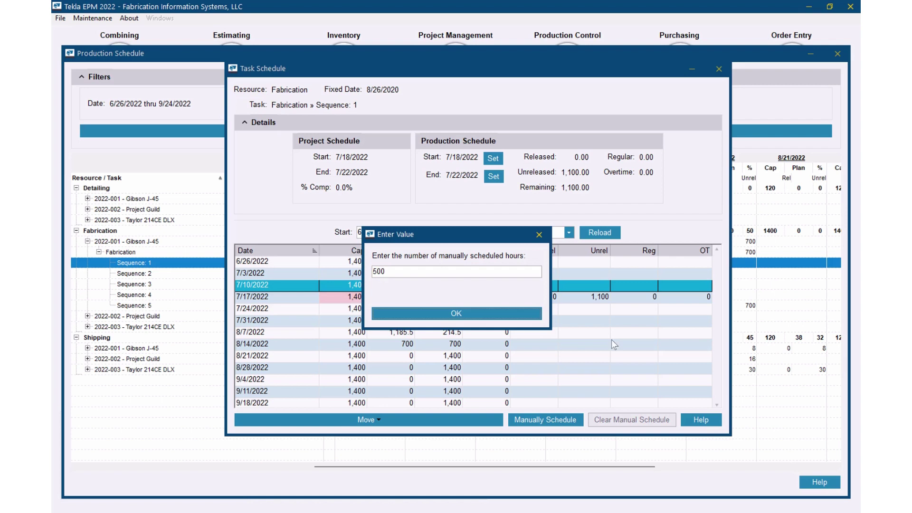
{"action": "left_click", "coordinate": [484, 316]}
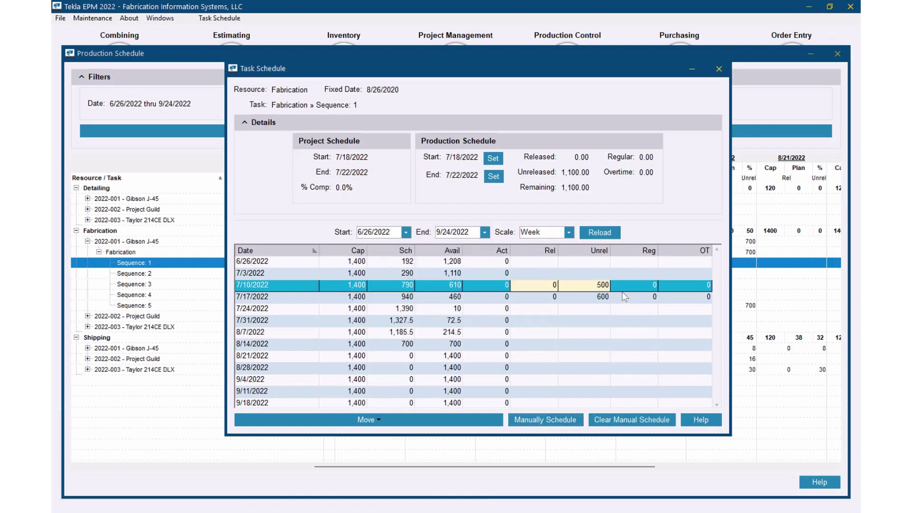
{"action": "left_click", "coordinate": [602, 297]}
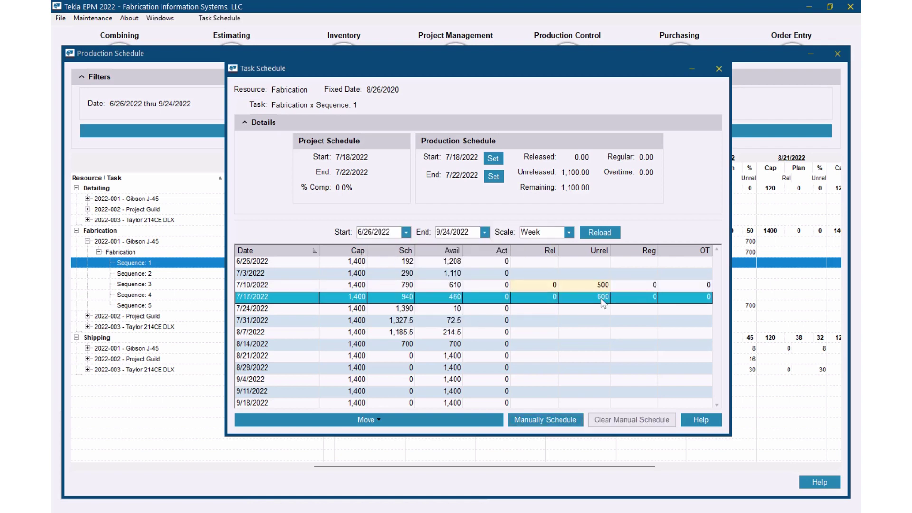
{"action": "left_click", "coordinate": [600, 285]}
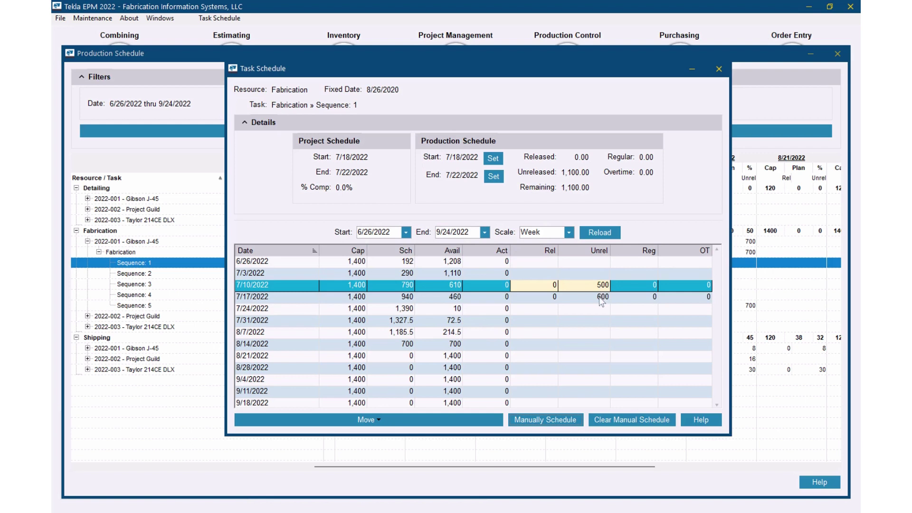
{"action": "left_click", "coordinate": [601, 298]}
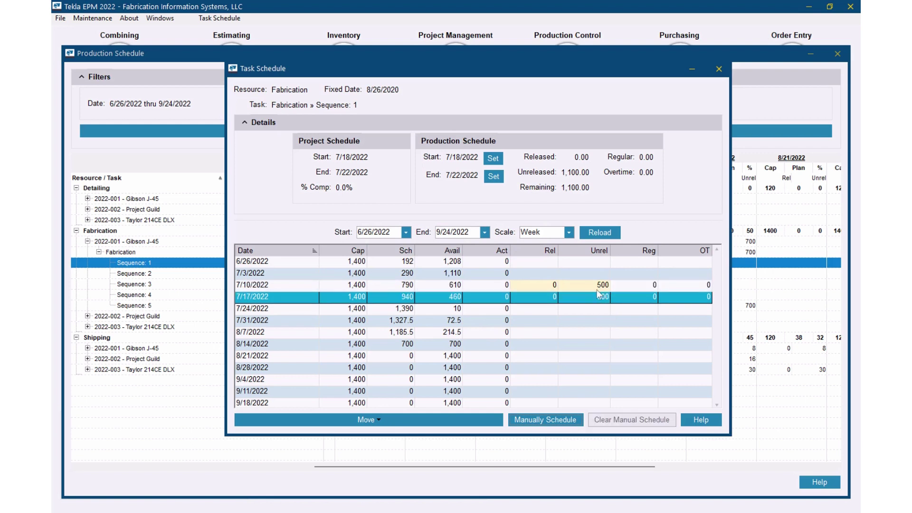
{"action": "left_click", "coordinate": [597, 287]}
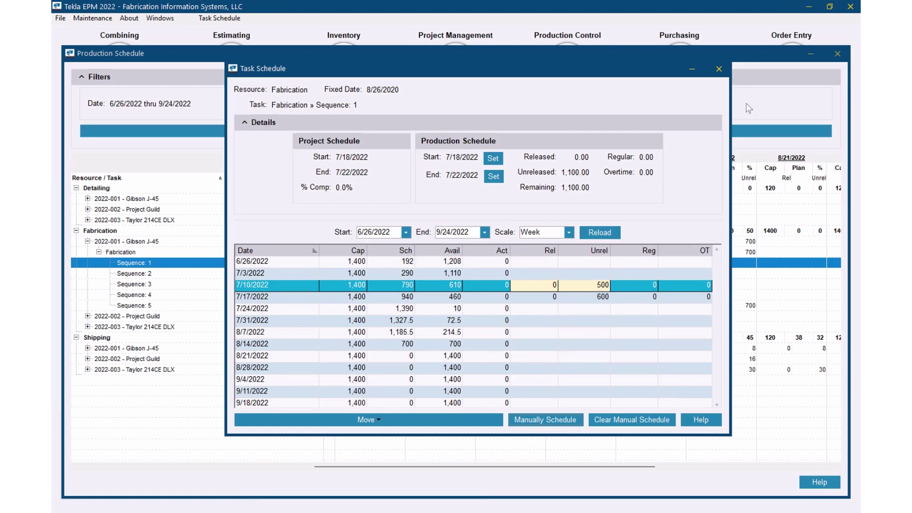
Close Sequence 1's schedule, open Sequence 2's Task Schedule and show its Move options.
{"action": "left_click", "coordinate": [719, 70]}
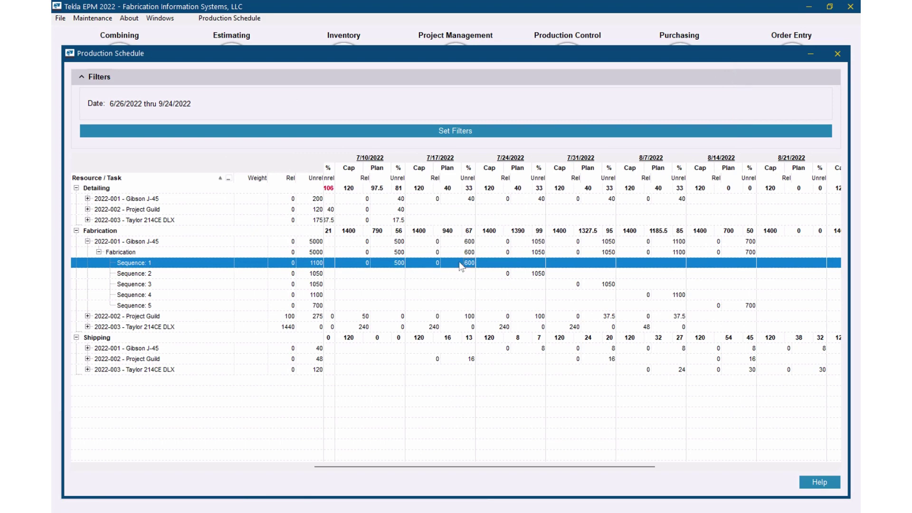
{"action": "double_click", "coordinate": [541, 275]}
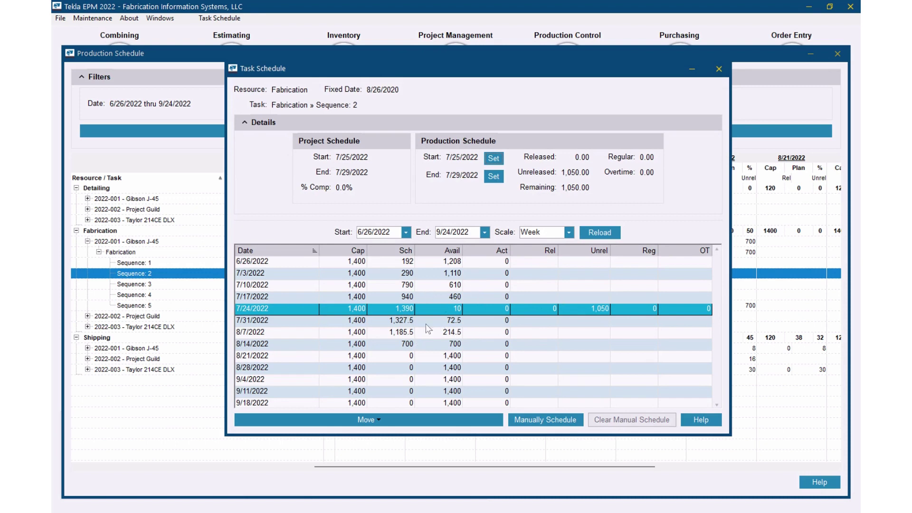
{"action": "left_click", "coordinate": [389, 420]}
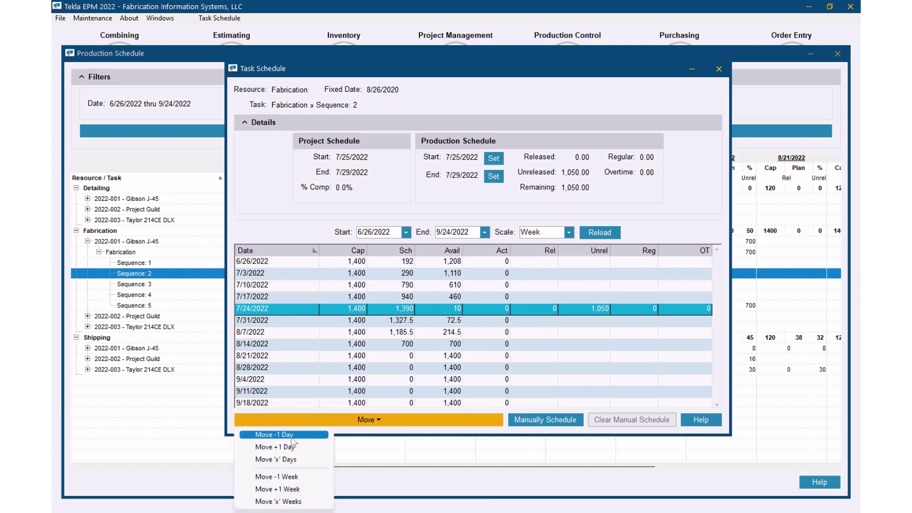
Move Sequence 2 one week earlier to 7/18–7/22/2022, confirming with Yes.
{"action": "left_click", "coordinate": [280, 476]}
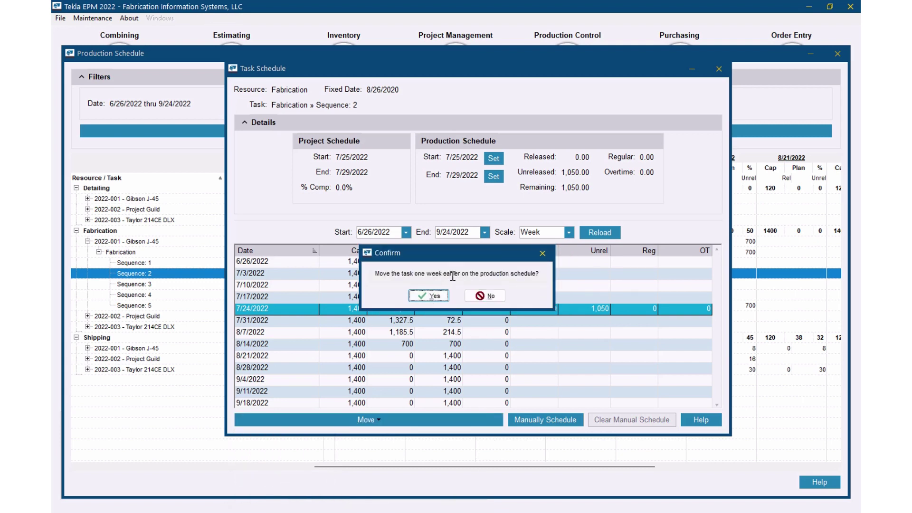
{"action": "left_click_drag", "start_coordinate": [484, 273], "coordinate": [545, 272]}
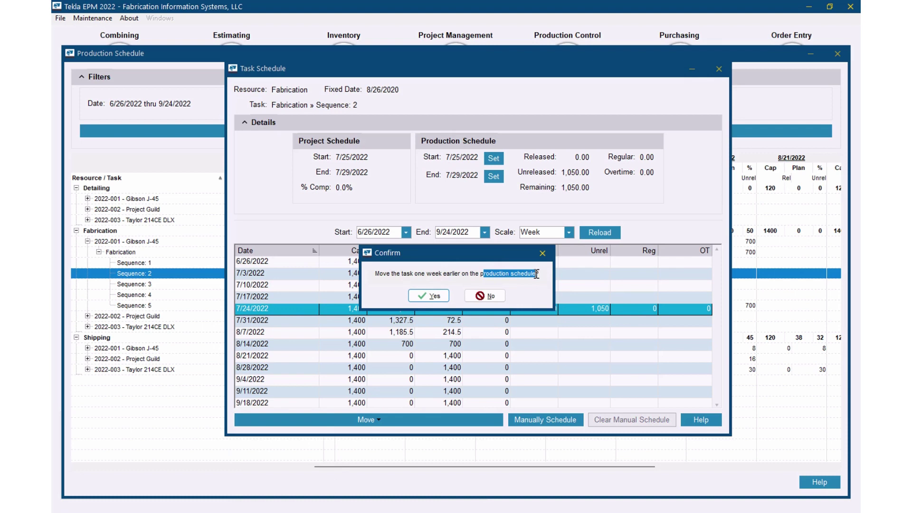
{"action": "left_click", "coordinate": [484, 273]}
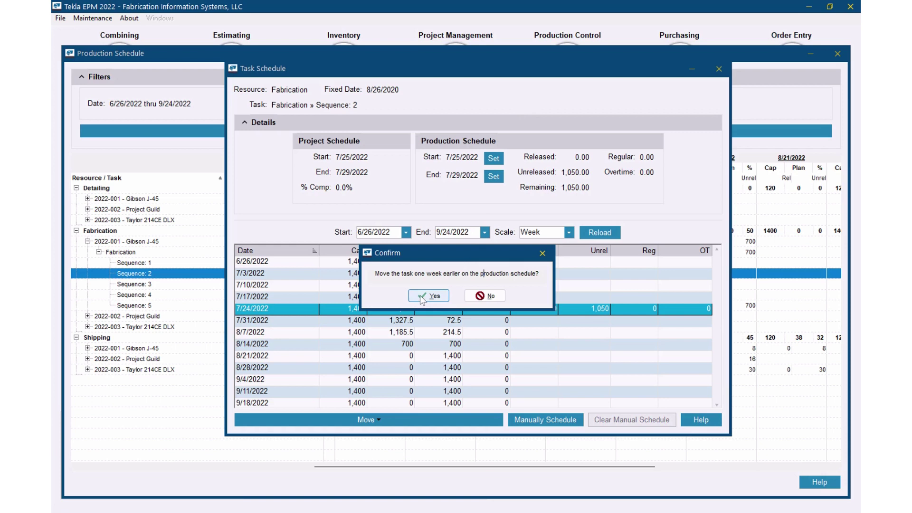
{"action": "key", "text": "Return"}
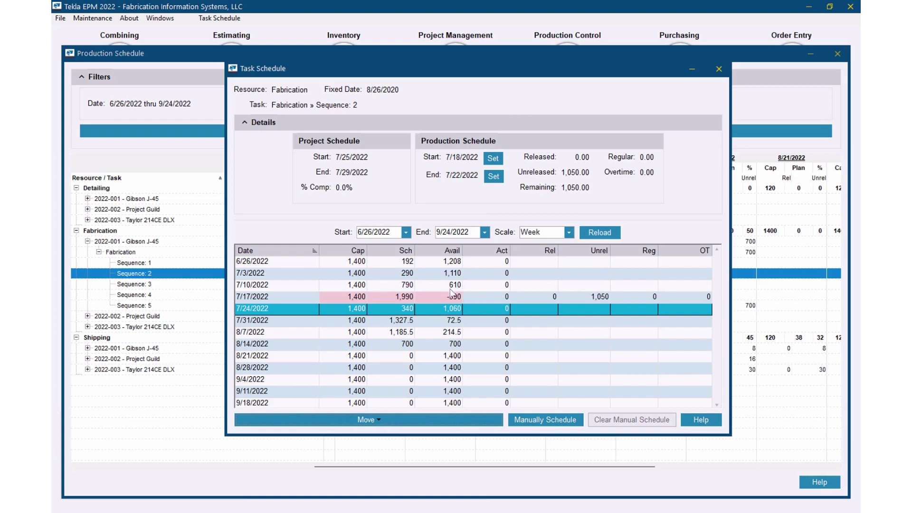
Move Sequence 2 one week later, back to 7/25–7/29/2022.
{"action": "left_click", "coordinate": [398, 418]}
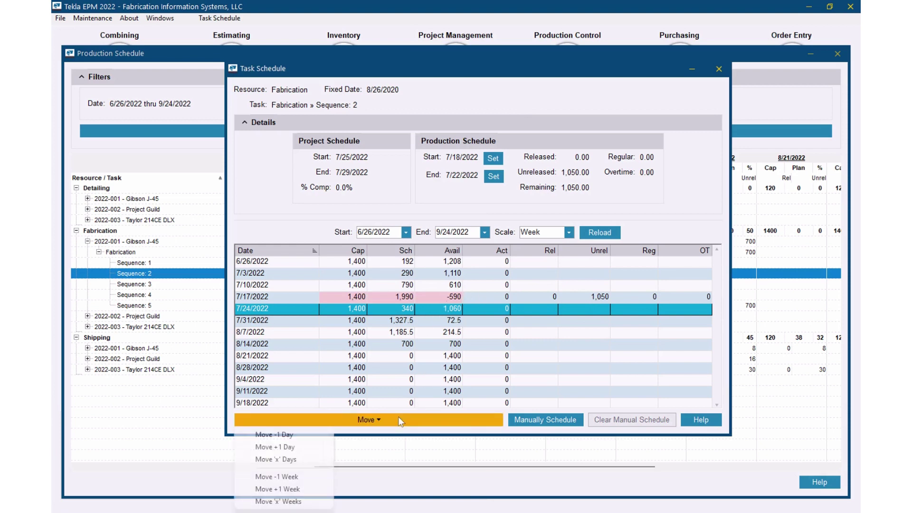
{"action": "left_click", "coordinate": [282, 490]}
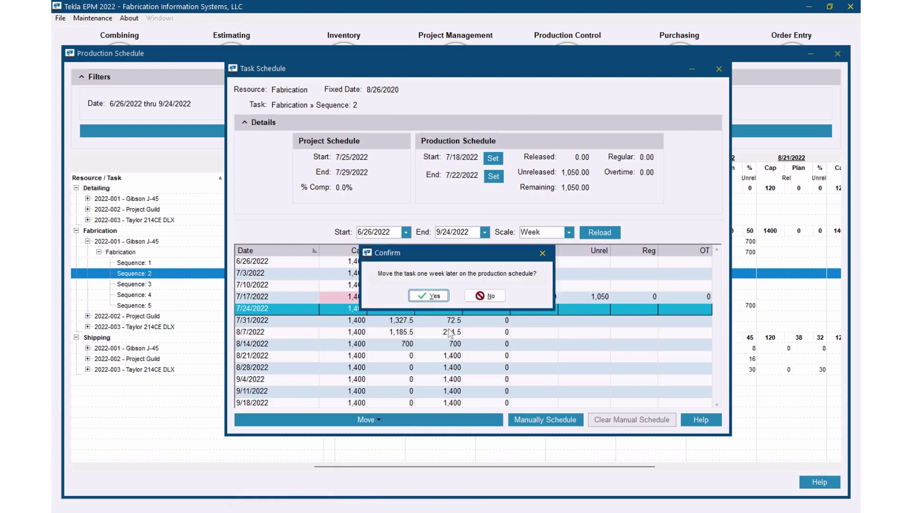
{"action": "left_click", "coordinate": [432, 350]}
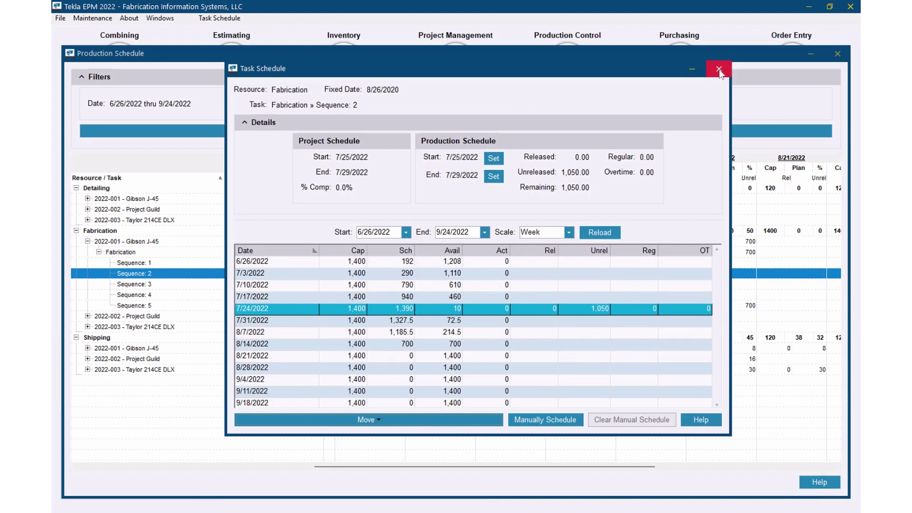
Review the 7/10 and 7/17/2022 week rows, then close the Task Schedule window.
{"action": "left_click", "coordinate": [591, 291]}
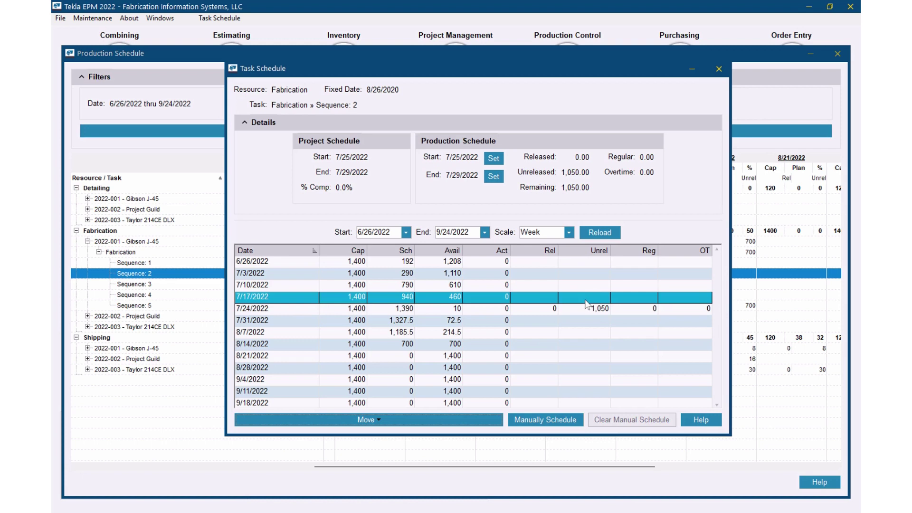
{"action": "left_click", "coordinate": [585, 290]}
{"action": "left_click", "coordinate": [587, 299]}
{"action": "left_click", "coordinate": [719, 69]}
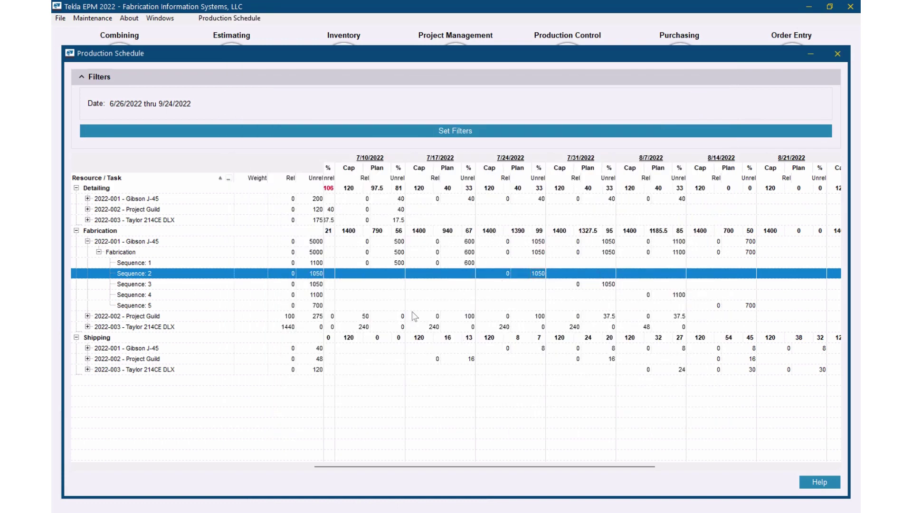
{"action": "left_click_drag", "start_coordinate": [401, 467], "coordinate": [265, 467]}
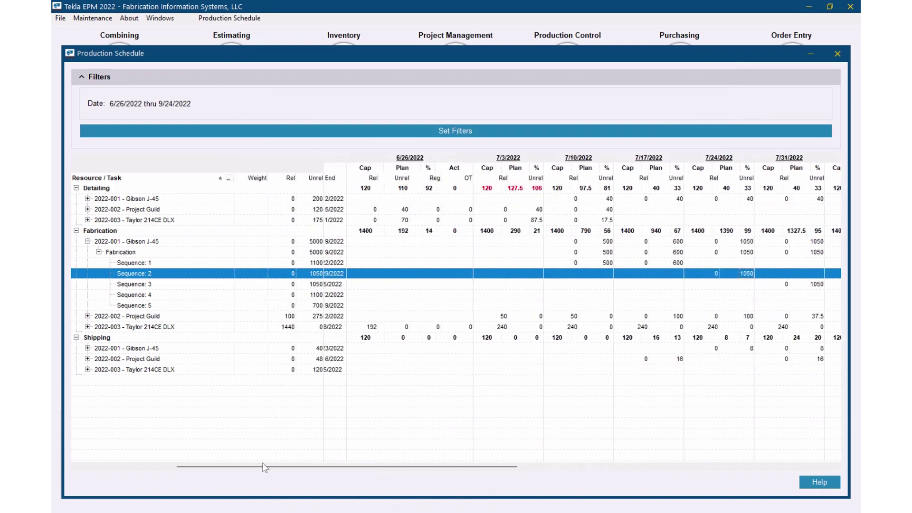
Close the production schedule and open a Project Schedule Gantt chart for jobs 2022-001, 2022-002 and 2022-003.
{"action": "left_click", "coordinate": [837, 54]}
{"action": "left_click", "coordinate": [453, 46]}
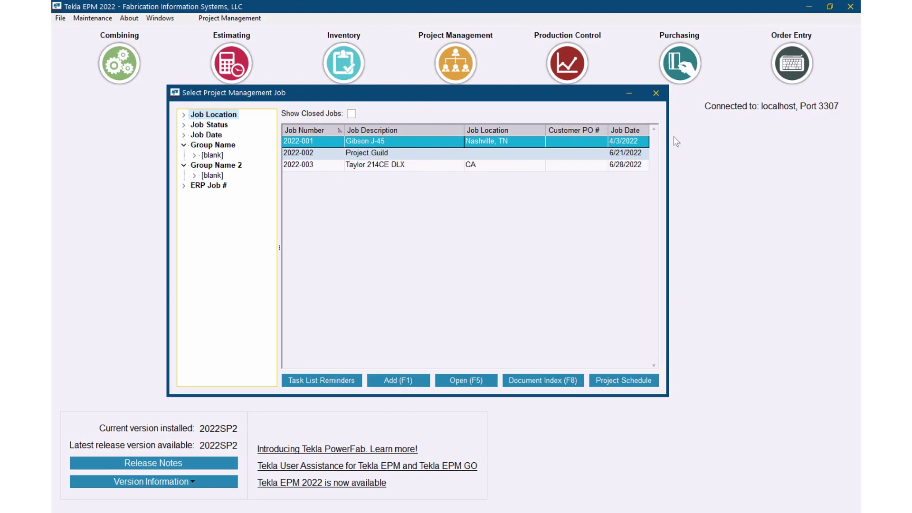
{"action": "left_click", "coordinate": [656, 93]}
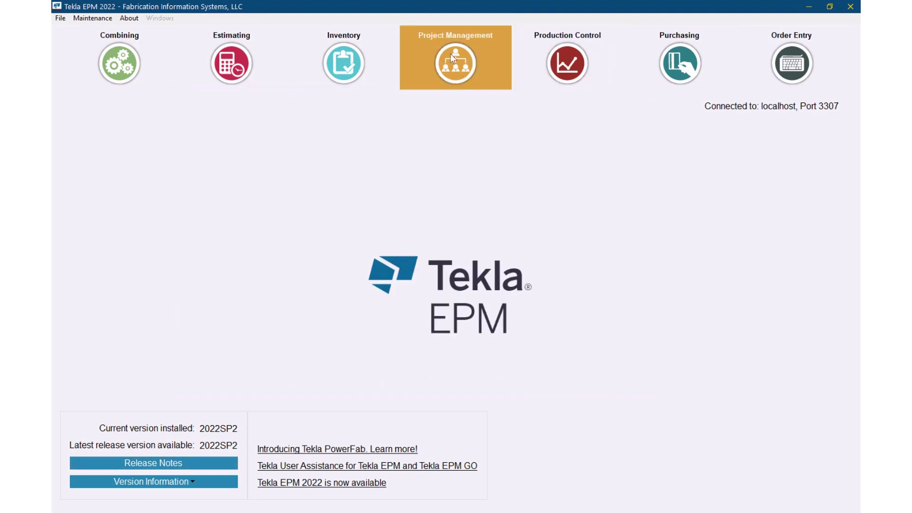
{"action": "left_click", "coordinate": [451, 54]}
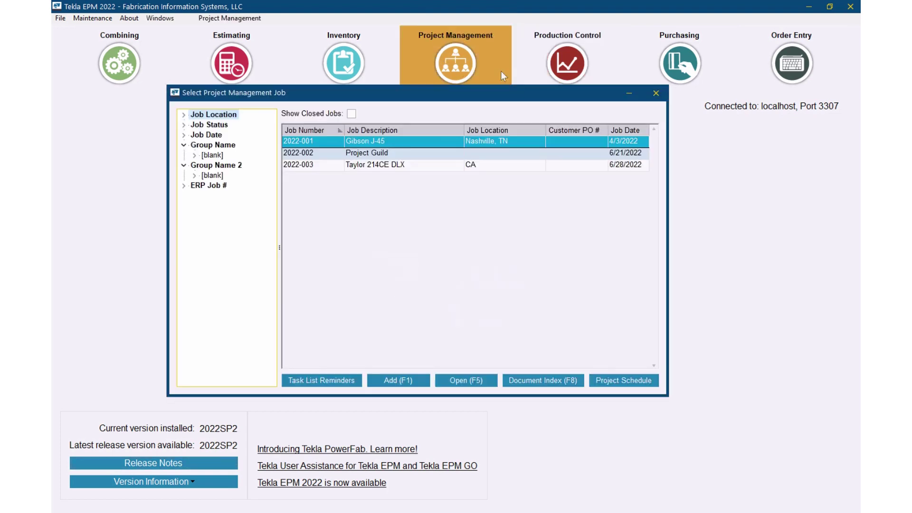
{"action": "left_click", "coordinate": [629, 382]}
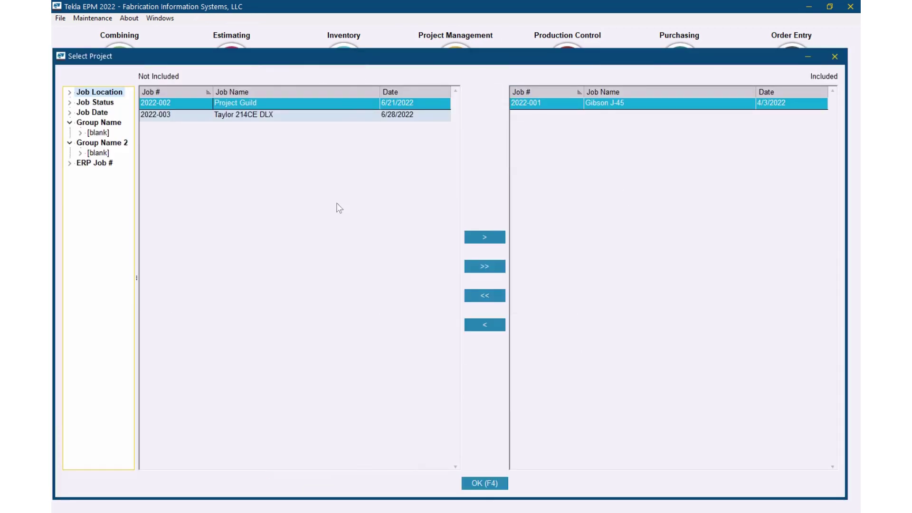
{"action": "left_click", "coordinate": [495, 269]}
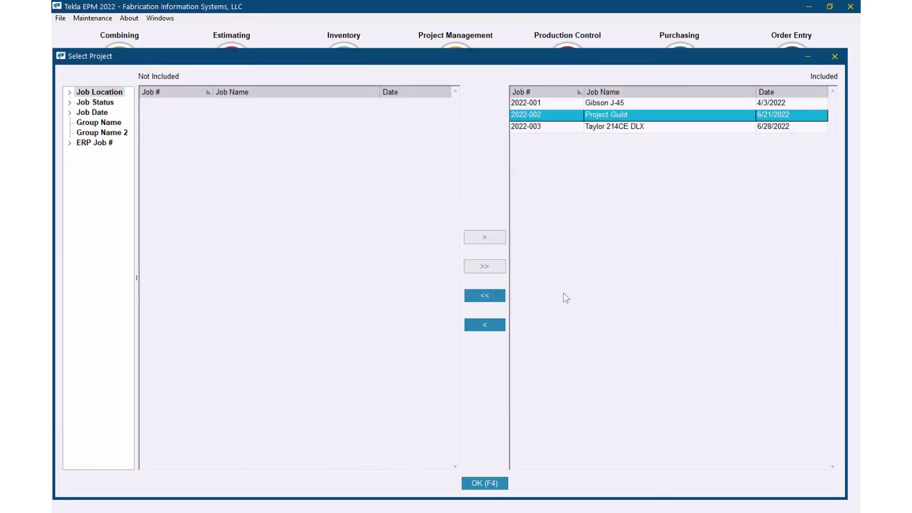
{"action": "left_click", "coordinate": [484, 482]}
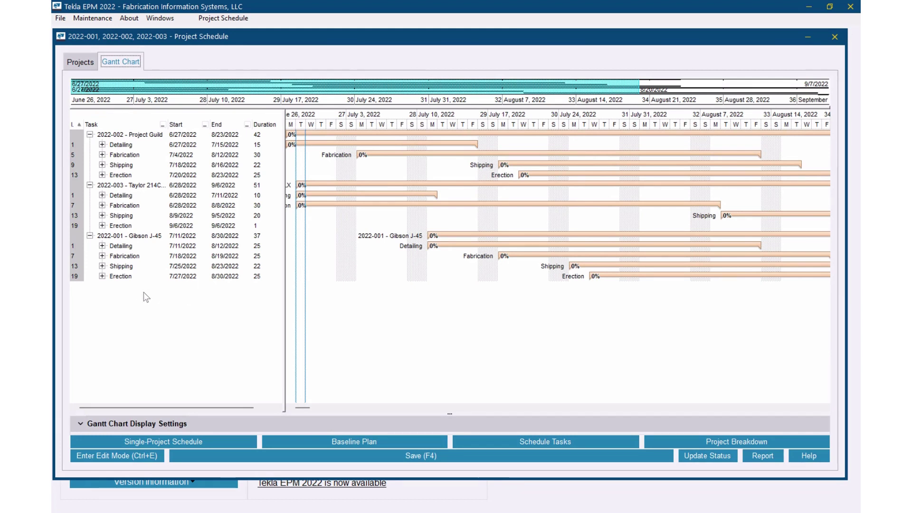
Switch the combined project schedule into Edit Mode, briefly expanding and collapsing Gantt Chart Display Settings.
{"action": "left_click", "coordinate": [130, 456]}
{"action": "left_click", "coordinate": [429, 296]}
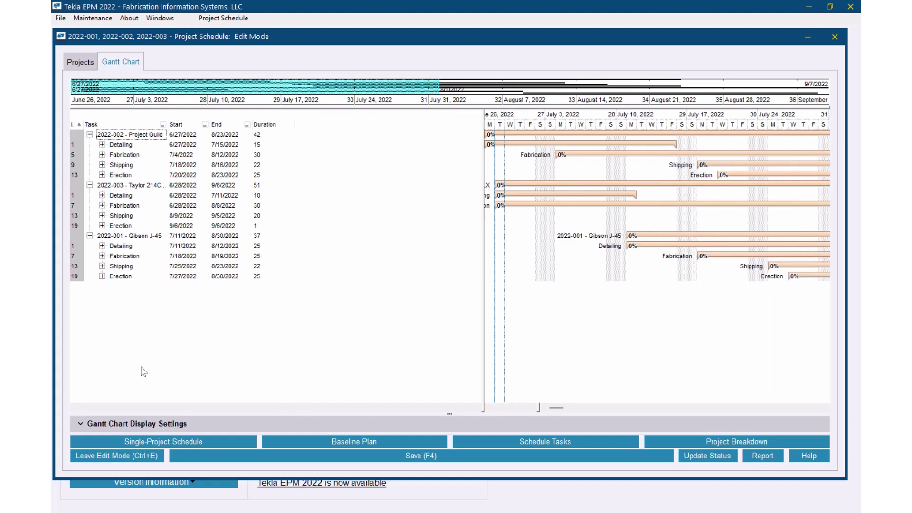
{"action": "left_click", "coordinate": [80, 424]}
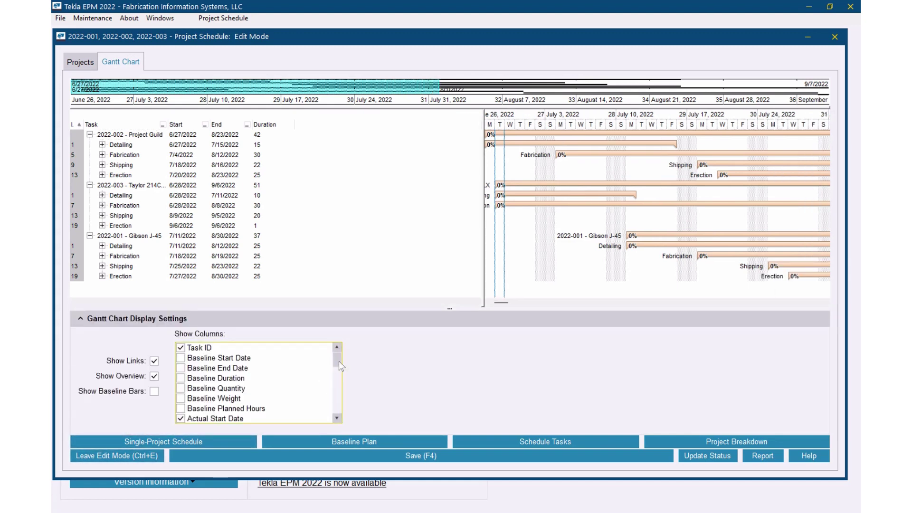
{"action": "left_click_drag", "start_coordinate": [339, 361], "coordinate": [358, 369]}
{"action": "left_click", "coordinate": [83, 319]}
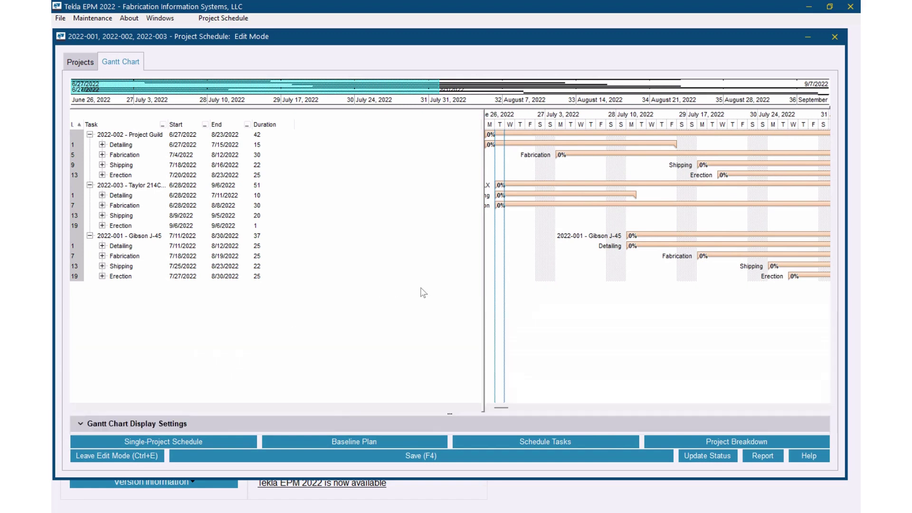
Widen the Gantt area, expand Project Guild's Detailing and Fabrication into Sequences 1–3, and try shifting Fabrication Sequence 1.
{"action": "left_click_drag", "start_coordinate": [483, 275], "coordinate": [280, 290]}
{"action": "left_click", "coordinate": [103, 145]}
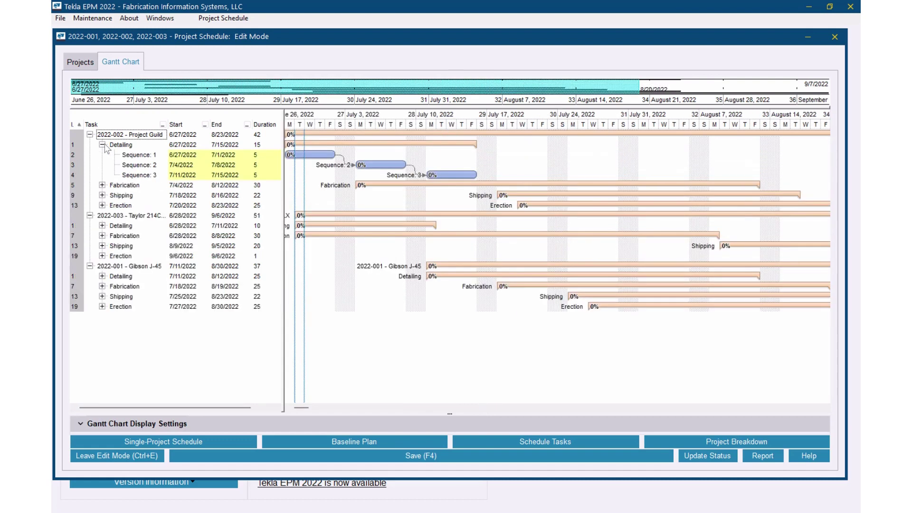
{"action": "left_click", "coordinate": [103, 185]}
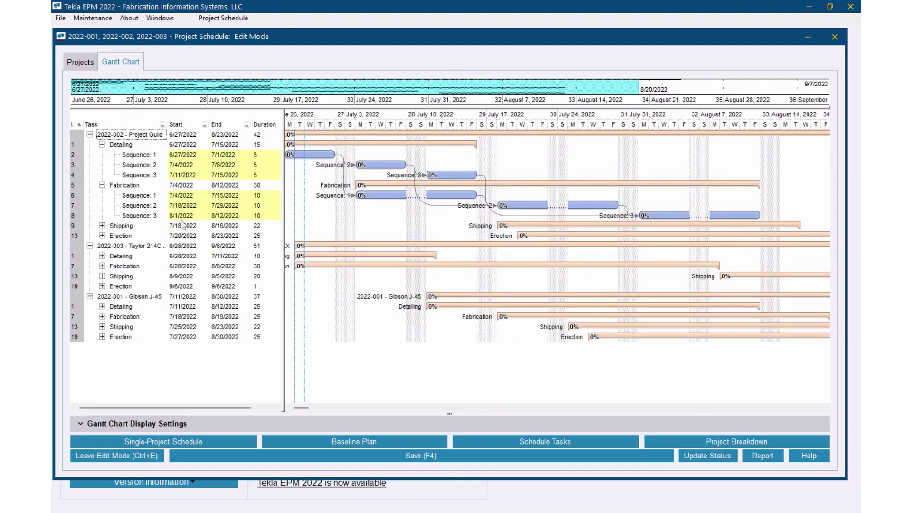
{"action": "left_click", "coordinate": [379, 196]}
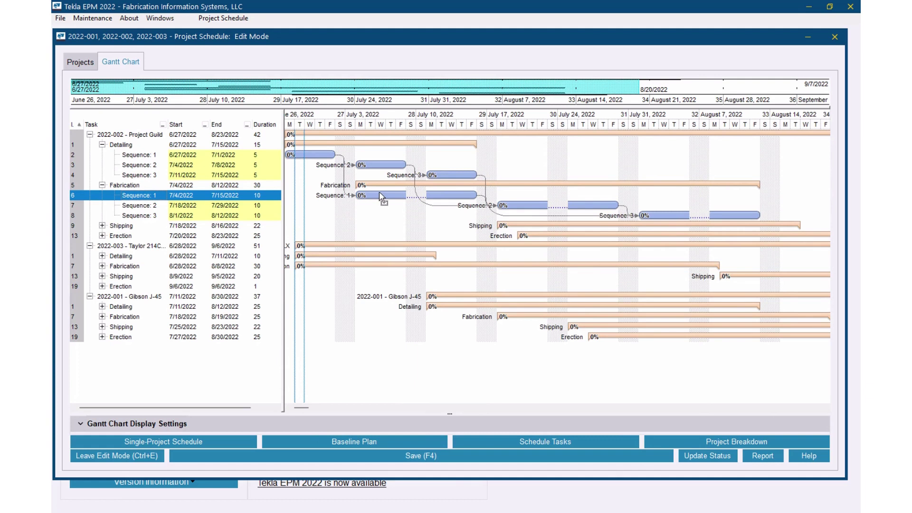
{"action": "left_click_drag", "start_coordinate": [380, 197], "coordinate": [410, 196]}
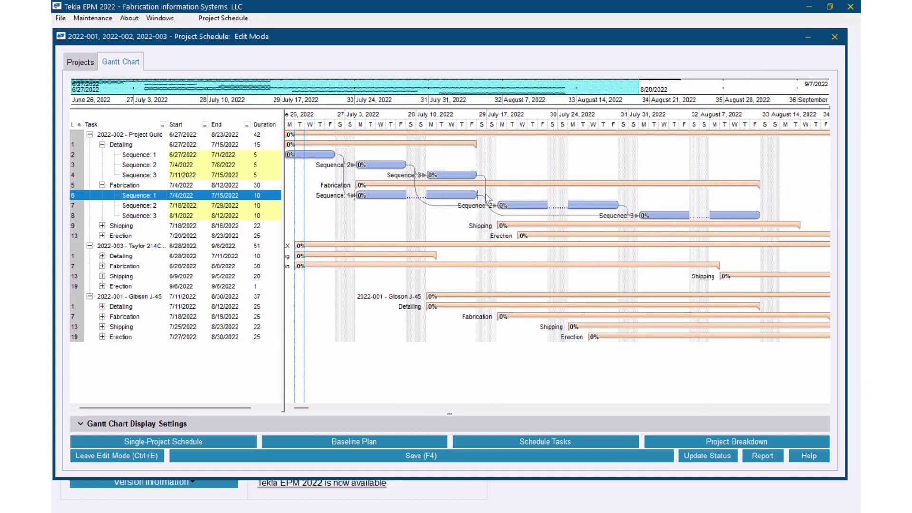